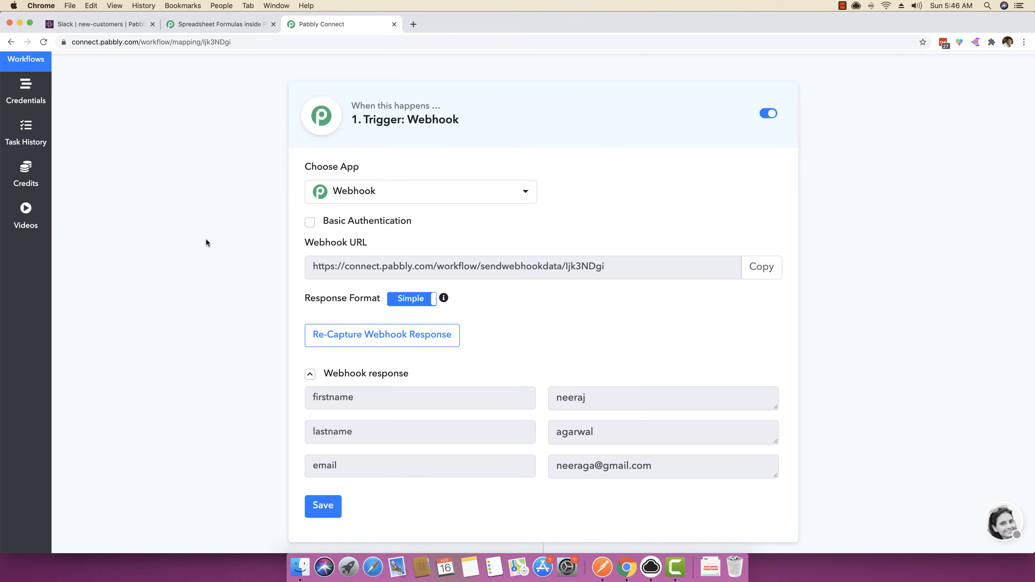
Switch to the Spreadsheet Formulas documentation page, dismiss its find bar and enlarge the page to 125%.
key(ctrl+shift+Tab)
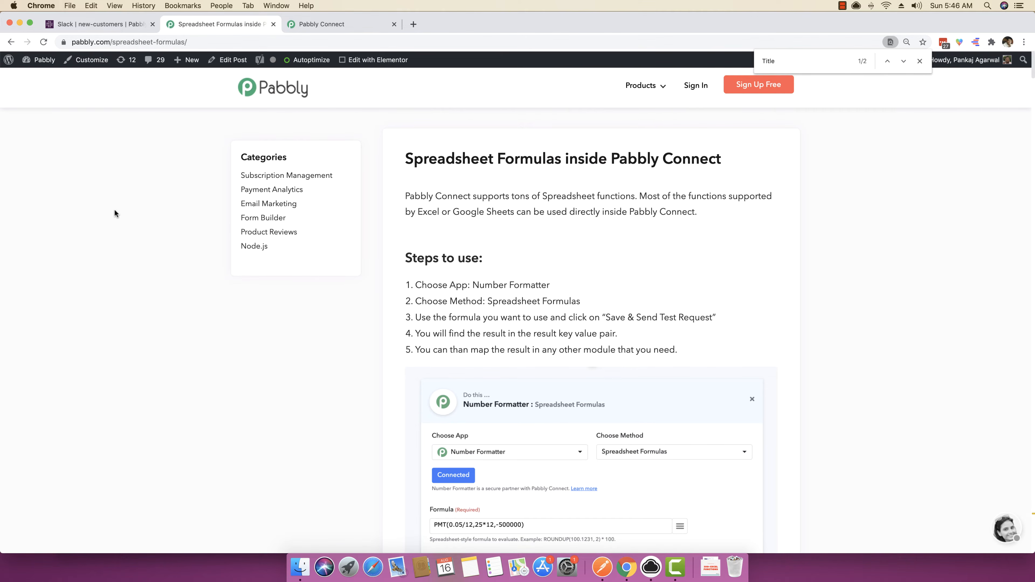
scroll(118, 218, down, 1)
click(919, 61)
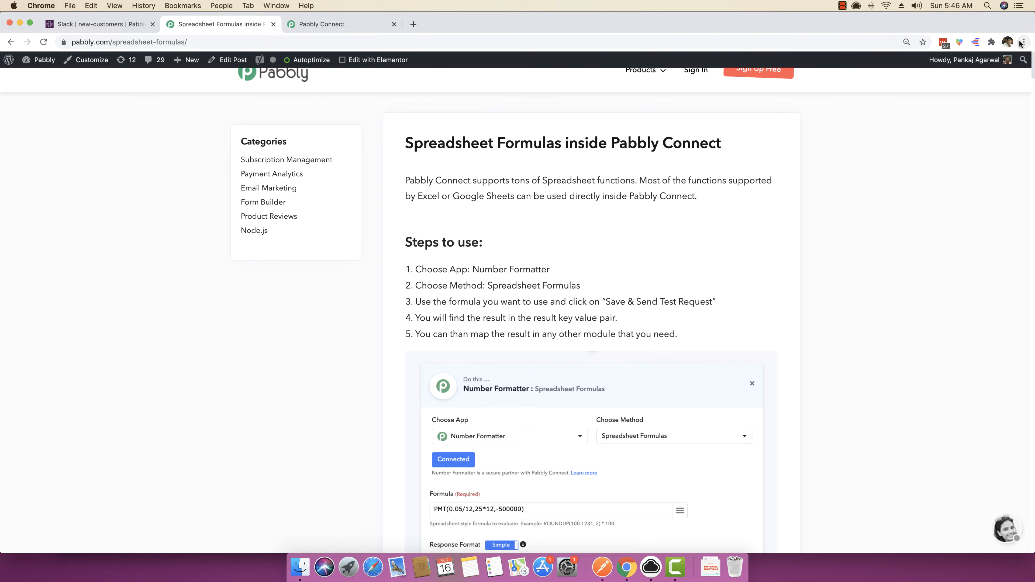
click(1023, 42)
click(989, 152)
click(989, 152)
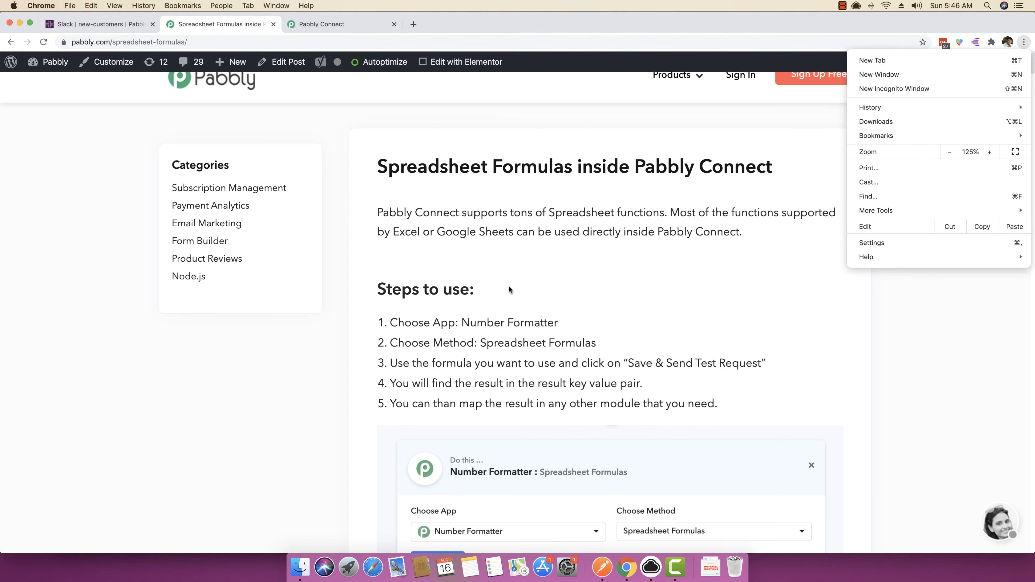
click(490, 289)
Review the usage steps and the Number Formatter example with the PMT formula on the documentation page.
scroll(491, 288, down, 6)
scroll(492, 289, down, 1)
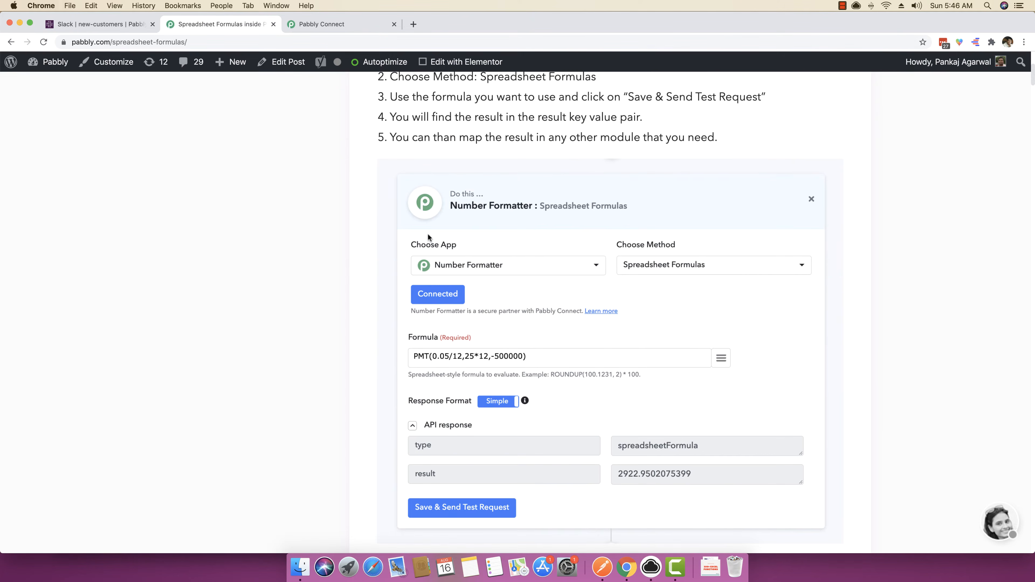
scroll(764, 310, down, 1)
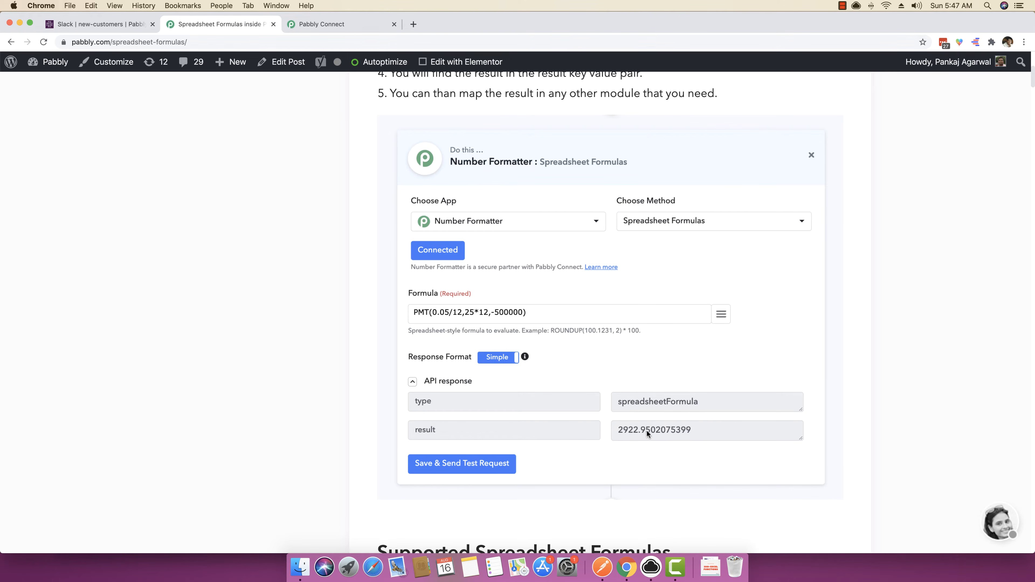
scroll(637, 431, down, 8)
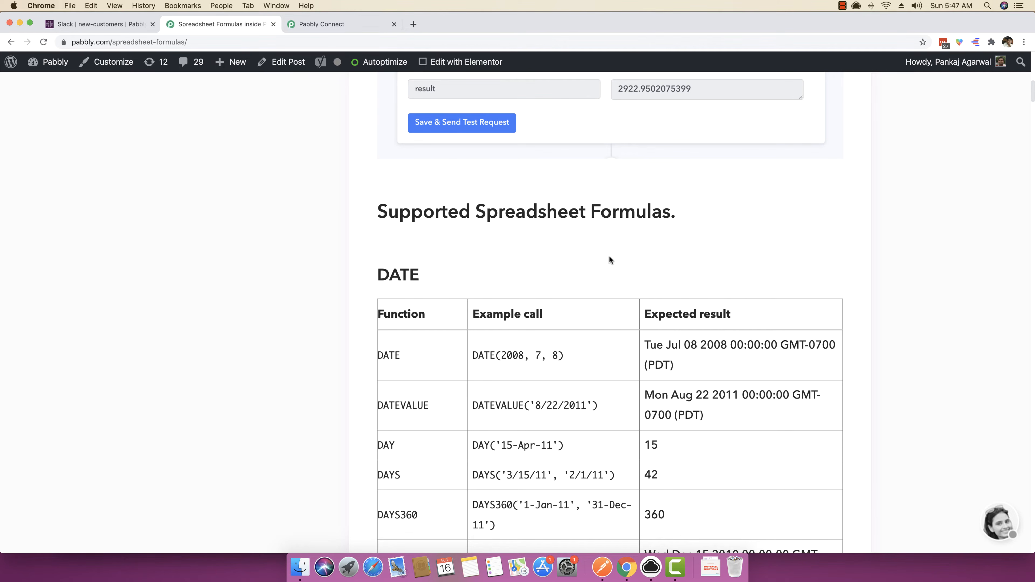
Browse the supported spreadsheet formula tables from DATE down to the end of the TEXT section.
scroll(608, 255, down, 3)
scroll(601, 269, down, 2)
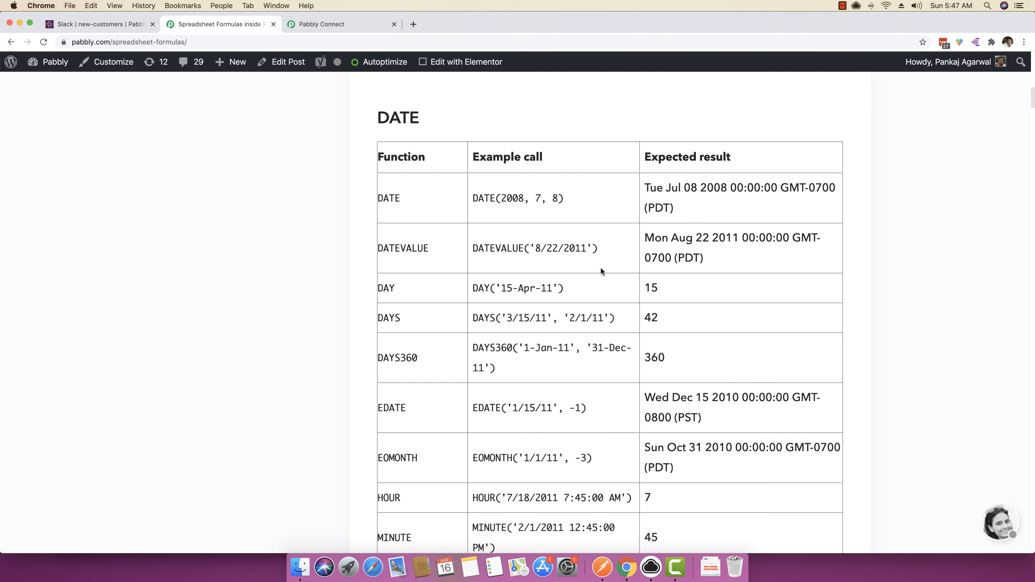
scroll(601, 270, down, 8)
scroll(442, 285, down, 20)
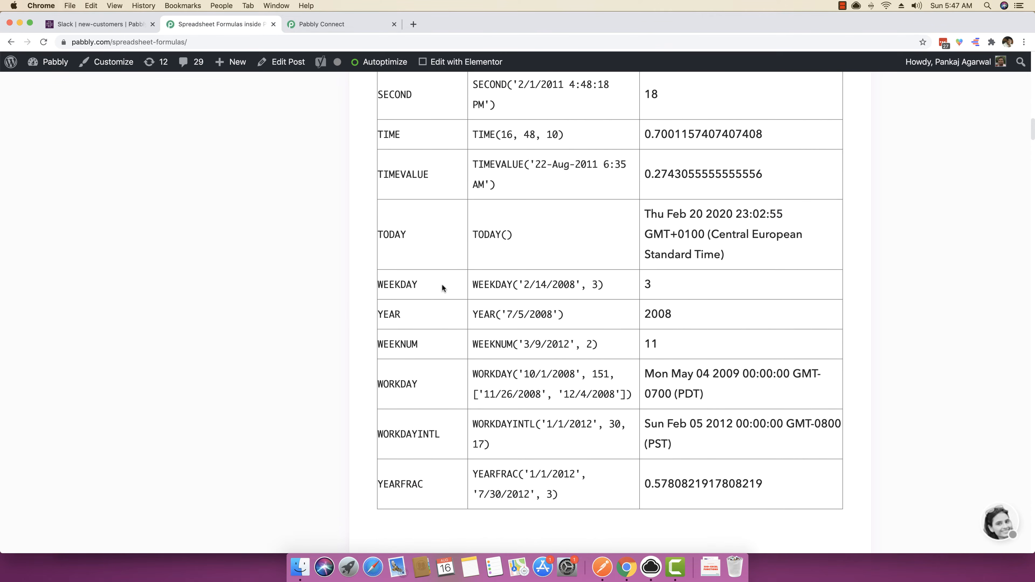
scroll(436, 290, down, 20)
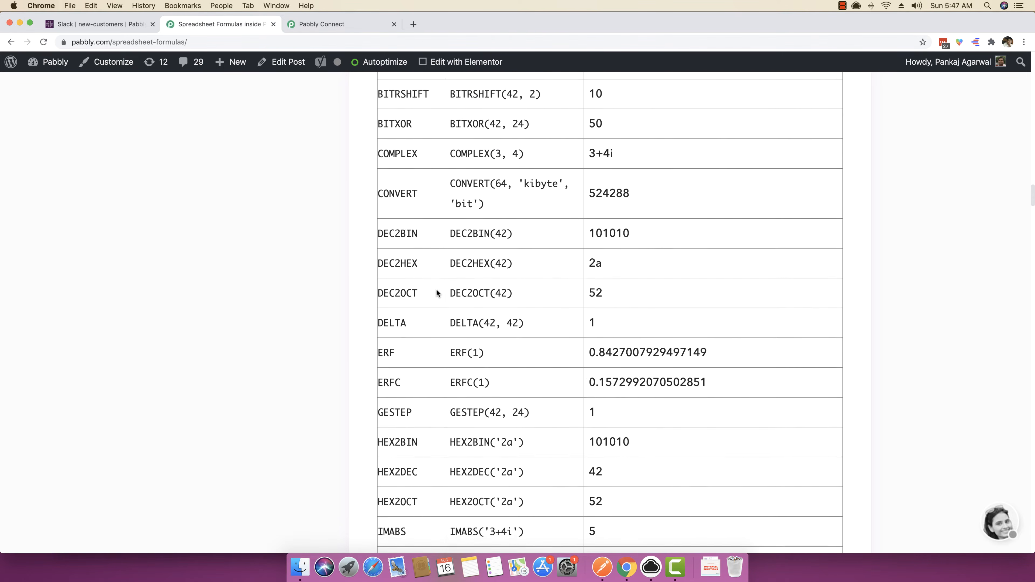
scroll(437, 290, down, 20)
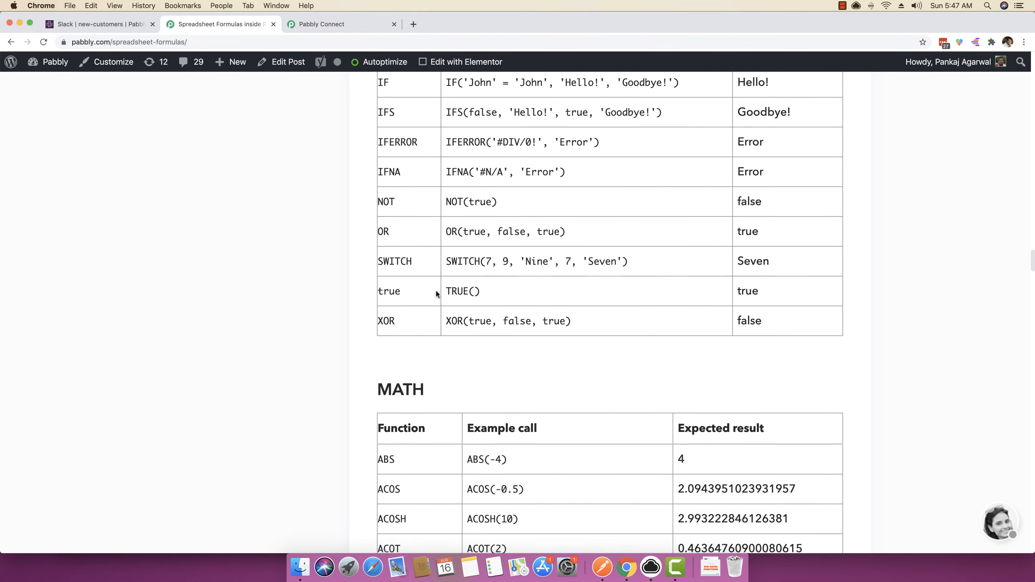
scroll(438, 295, down, 20)
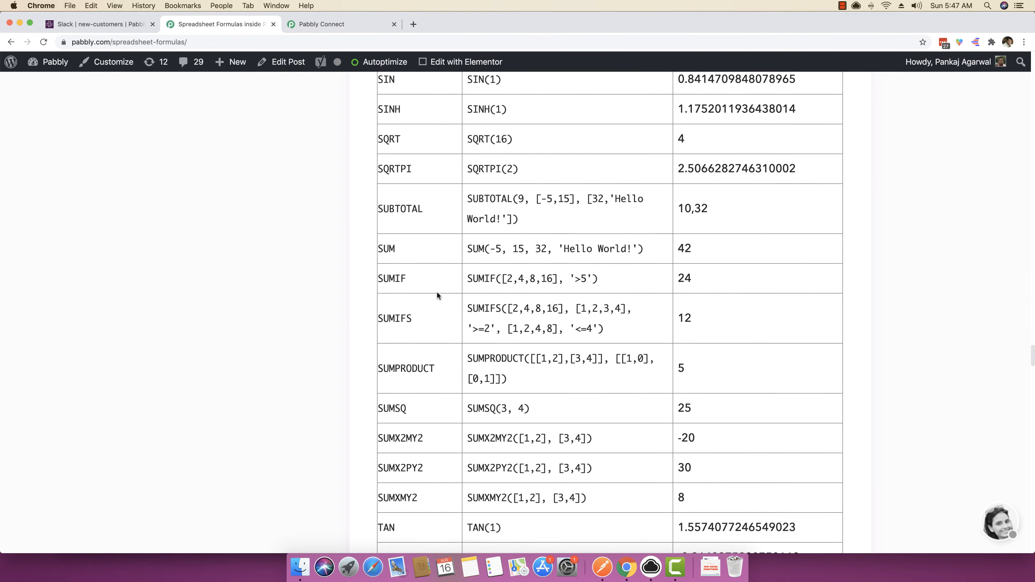
scroll(437, 292, down, 20)
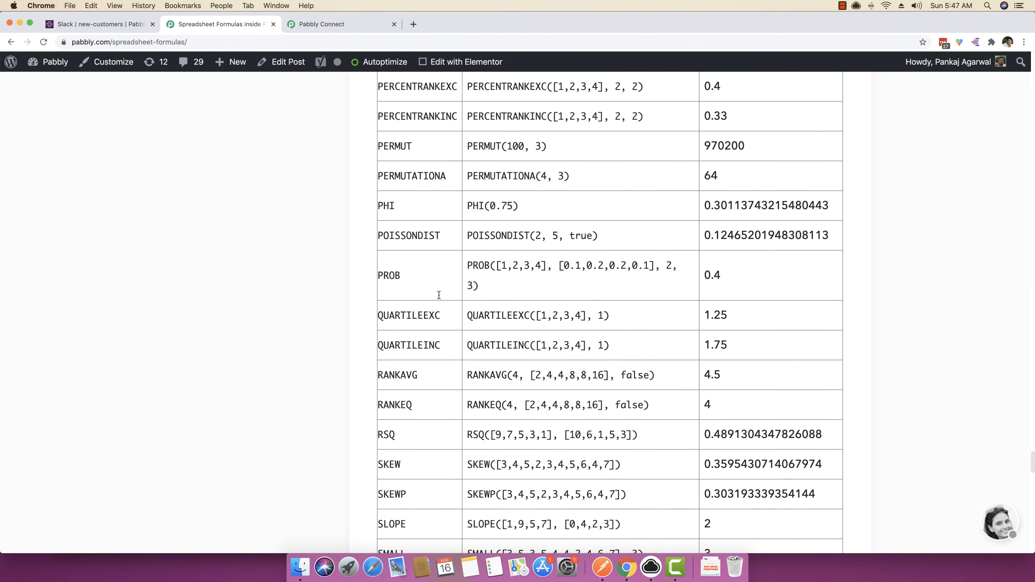
scroll(438, 292, up, 15)
scroll(438, 292, up, 10)
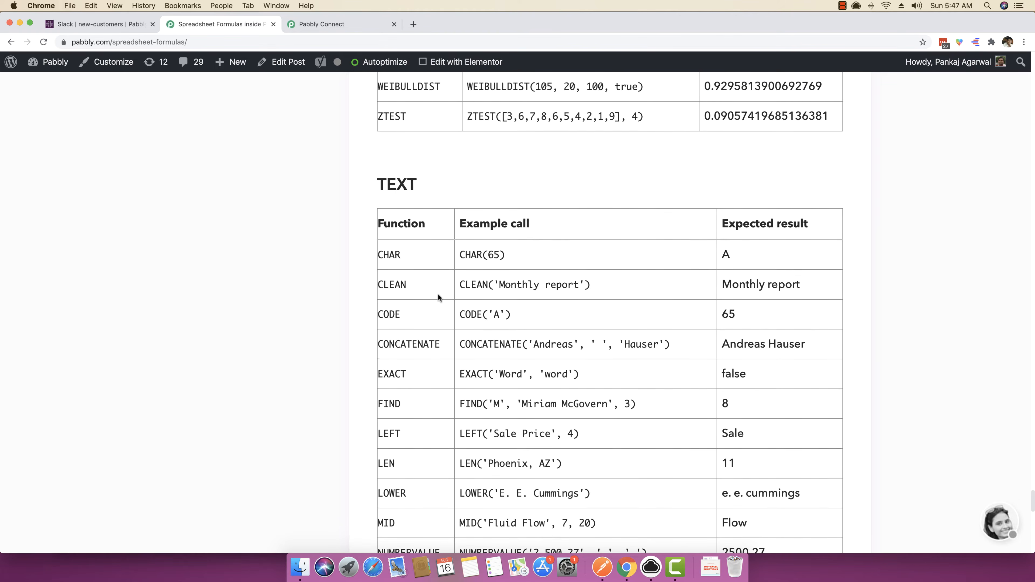
scroll(437, 292, down, 18)
scroll(426, 287, down, 3)
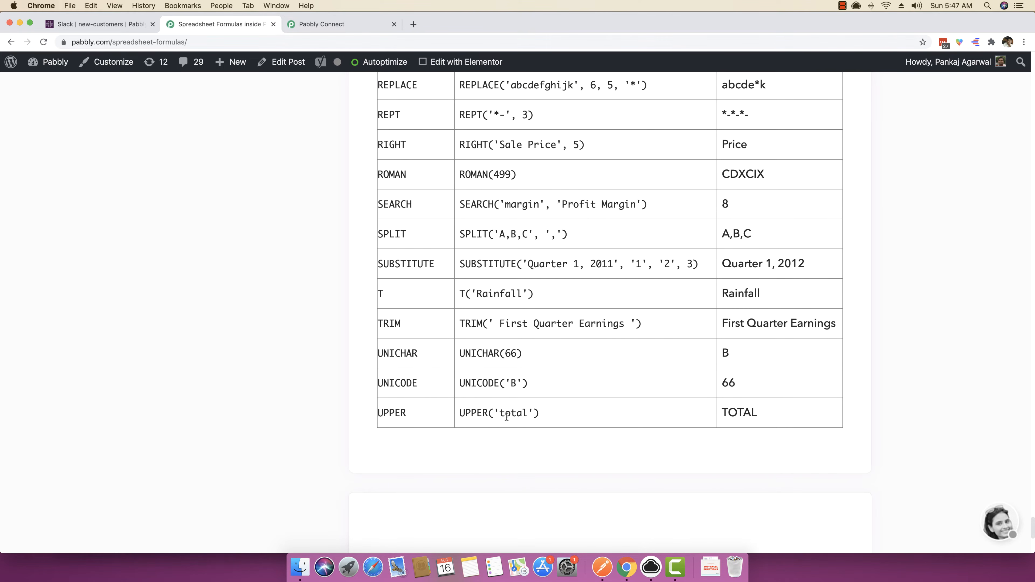
Examine the UPPER and ROMAN examples and their expected results in the TEXT table.
drag(774, 411, 725, 411)
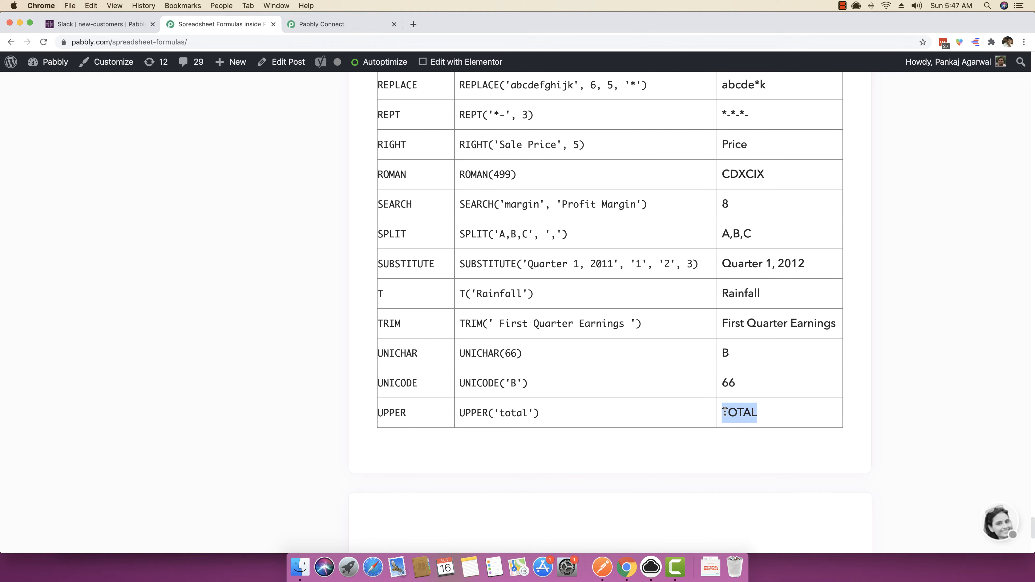
click(563, 385)
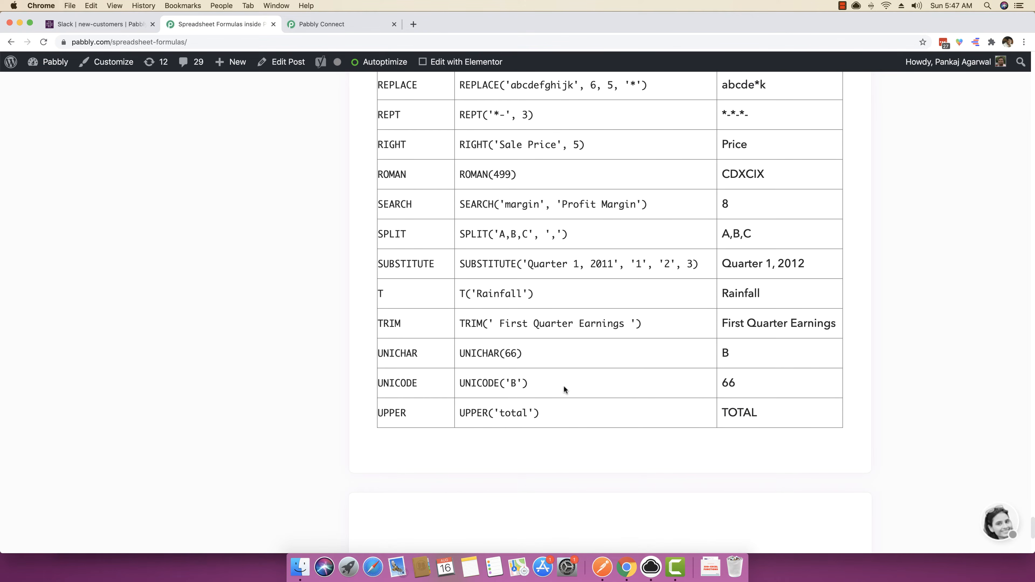
scroll(482, 269, up, 1)
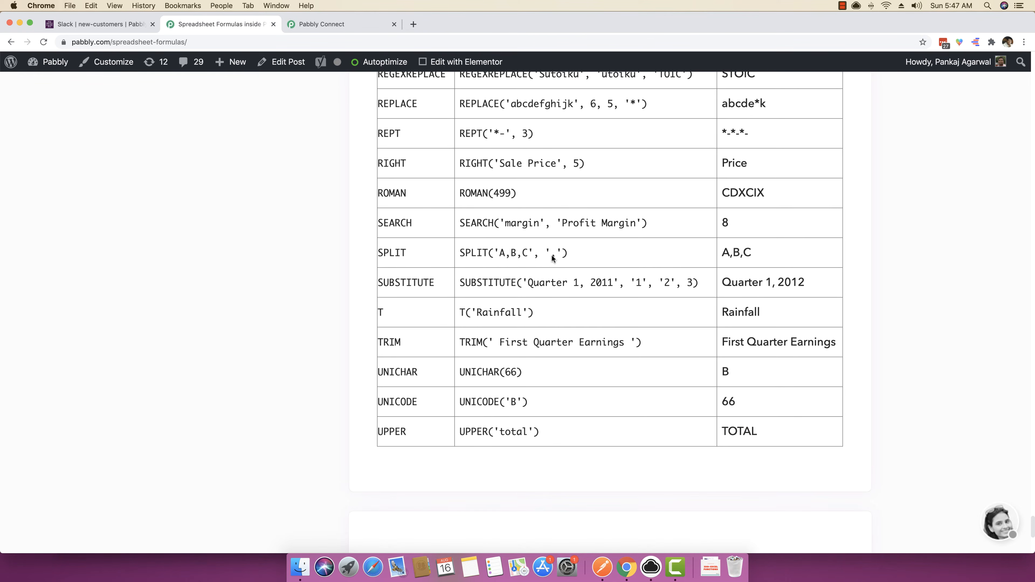
scroll(504, 257, up, 3)
scroll(504, 257, up, 1)
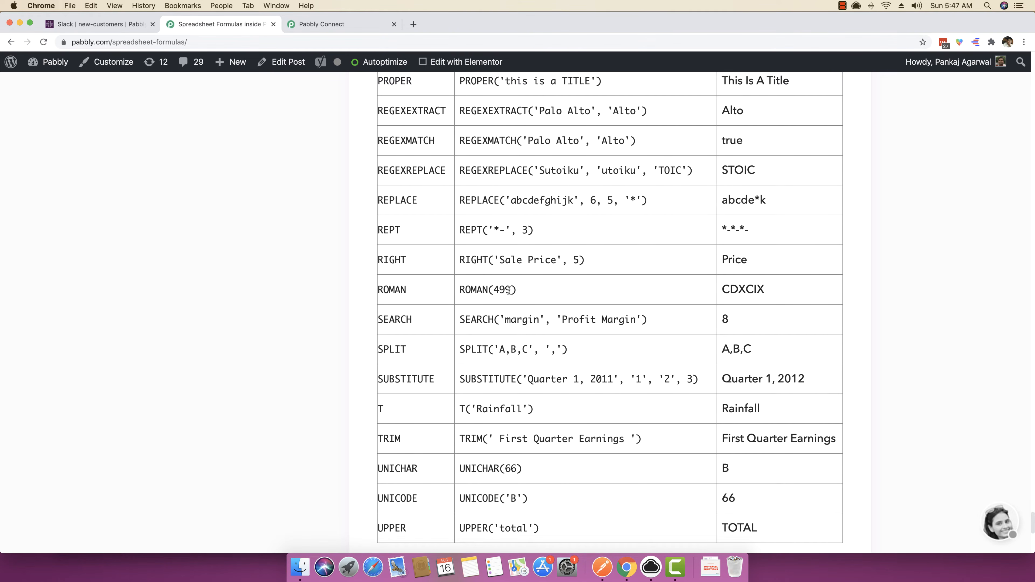
double_click(730, 291)
click(730, 291)
Examine the arguments and expected result of the RIGHT('Sale Price', 5) example.
scroll(659, 296, up, 2)
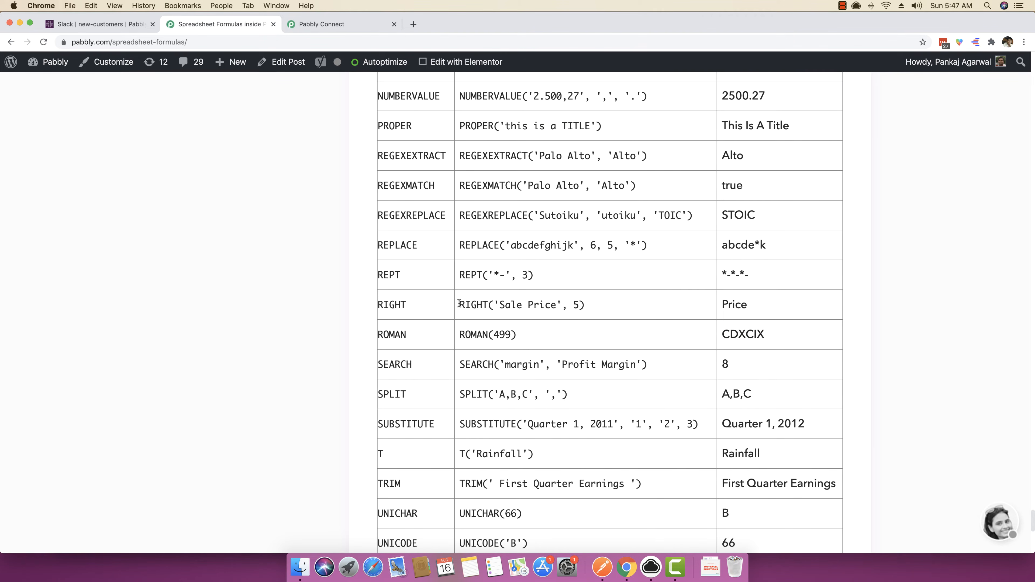
drag(498, 303, 554, 305)
click(568, 304)
double_click(576, 304)
drag(559, 305, 528, 305)
double_click(729, 304)
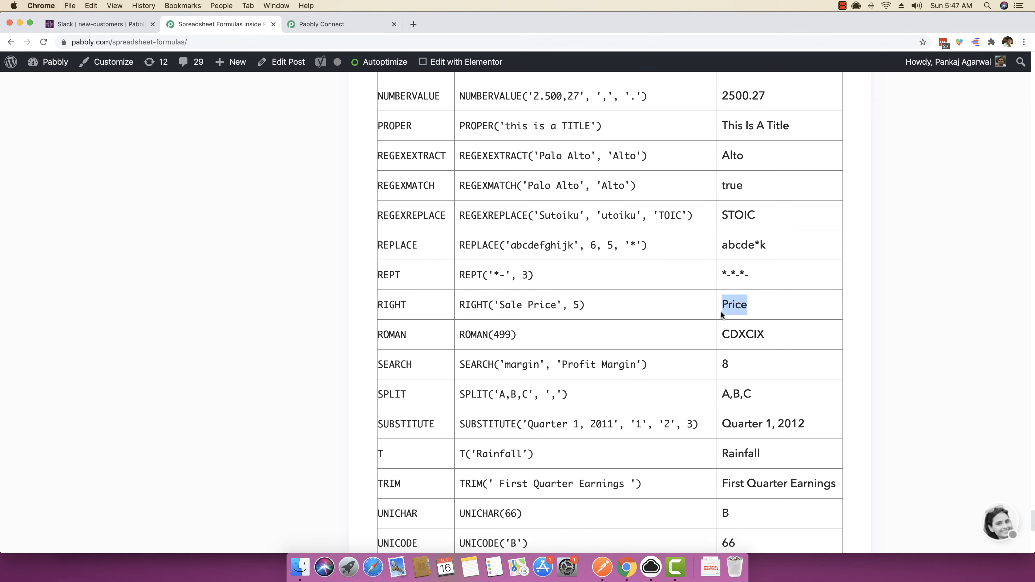
Look over the remaining TEXT functions, such as PROPER and CONCATENATE, and skim the other formula categories.
scroll(585, 324, up, 5)
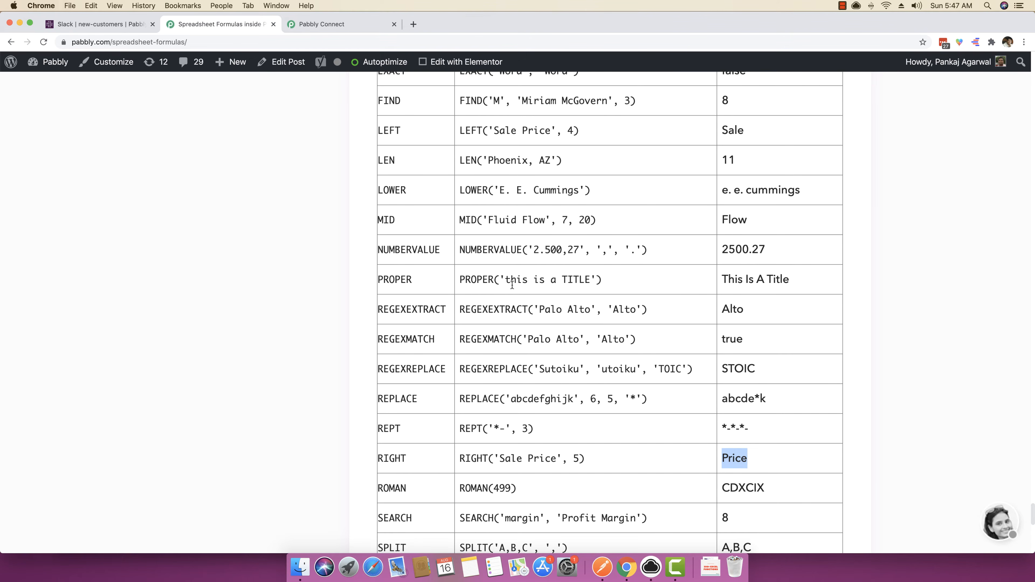
scroll(458, 266, up, 1)
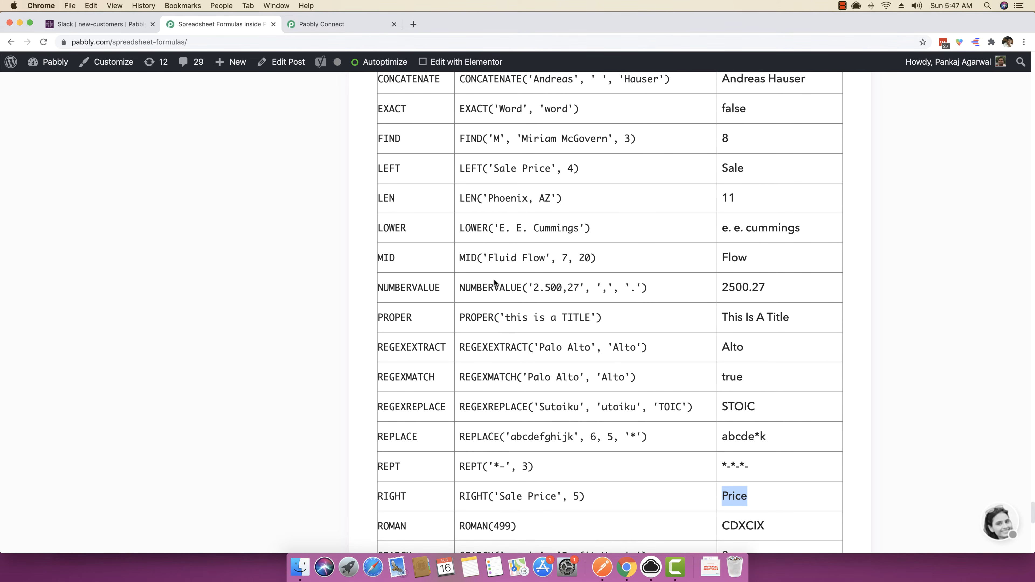
scroll(500, 270, up, 5)
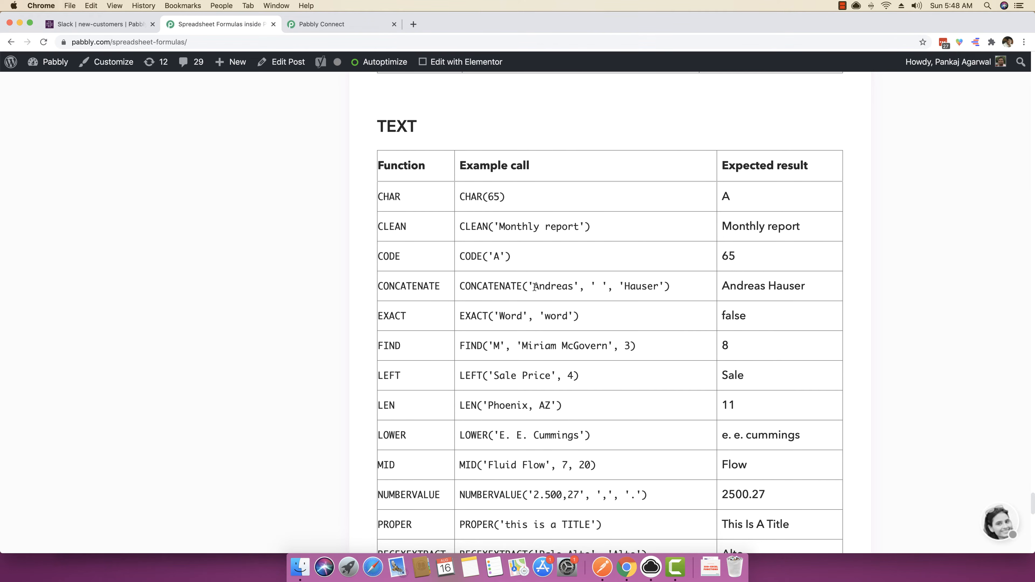
scroll(534, 284, up, 15)
scroll(534, 283, up, 20)
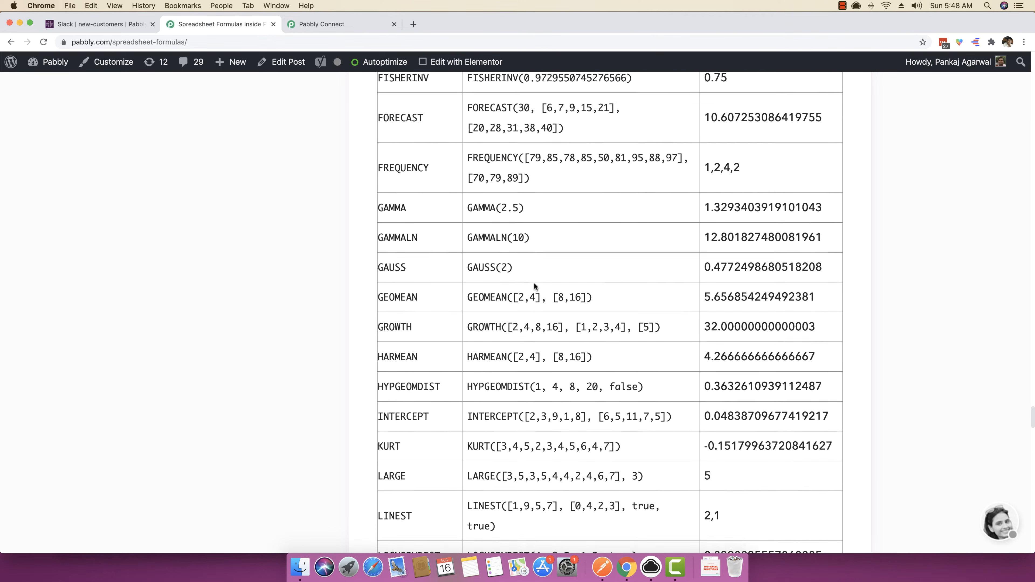
scroll(536, 284, up, 20)
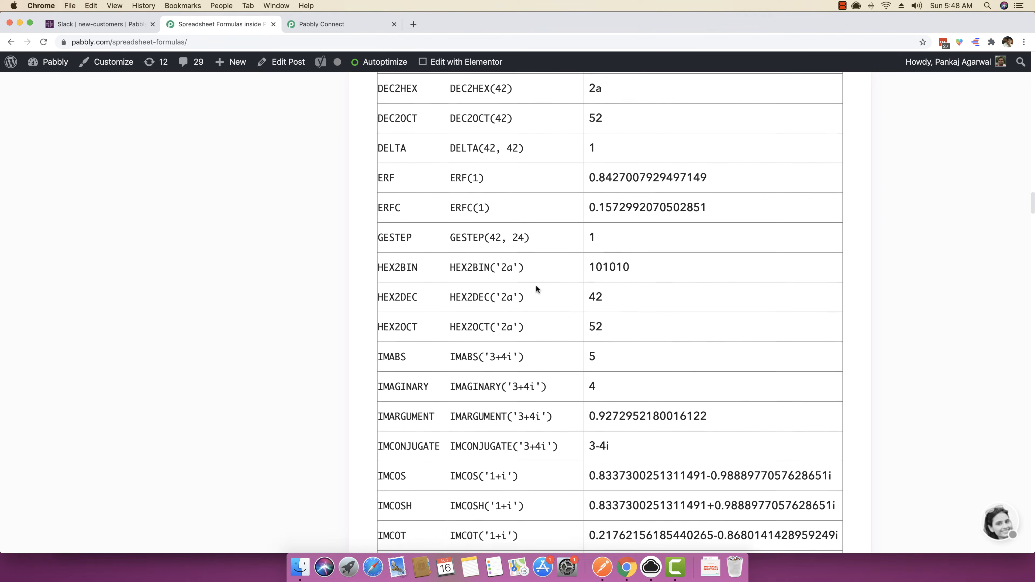
scroll(535, 285, down, 15)
scroll(535, 285, down, 20)
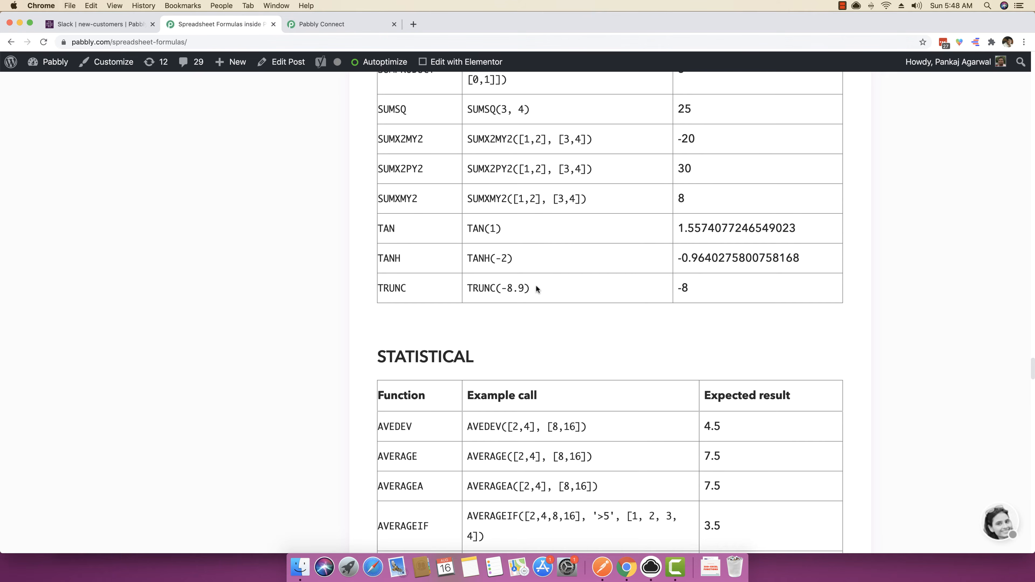
scroll(536, 285, down, 7)
scroll(536, 288, down, 20)
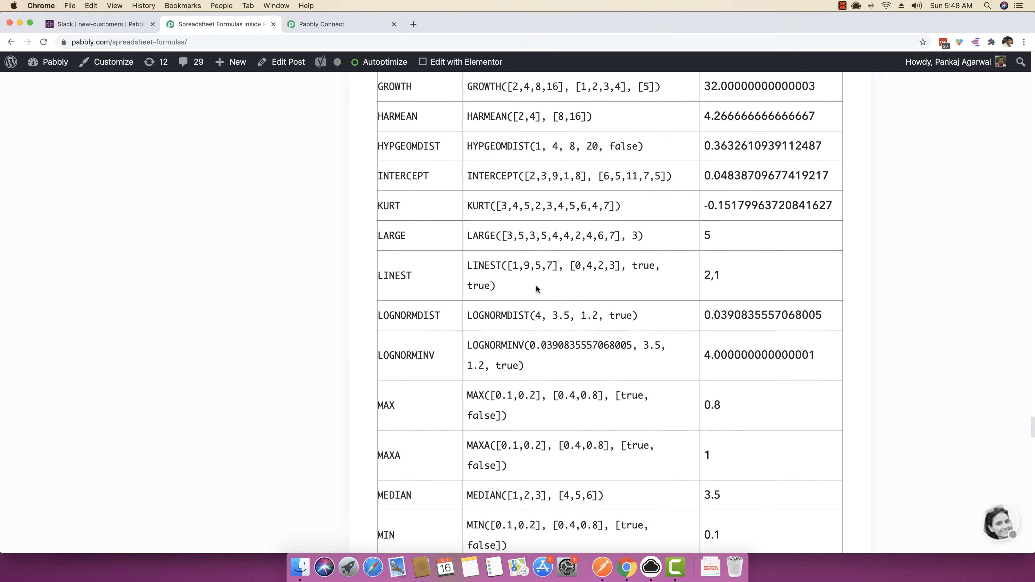
scroll(536, 289, down, 20)
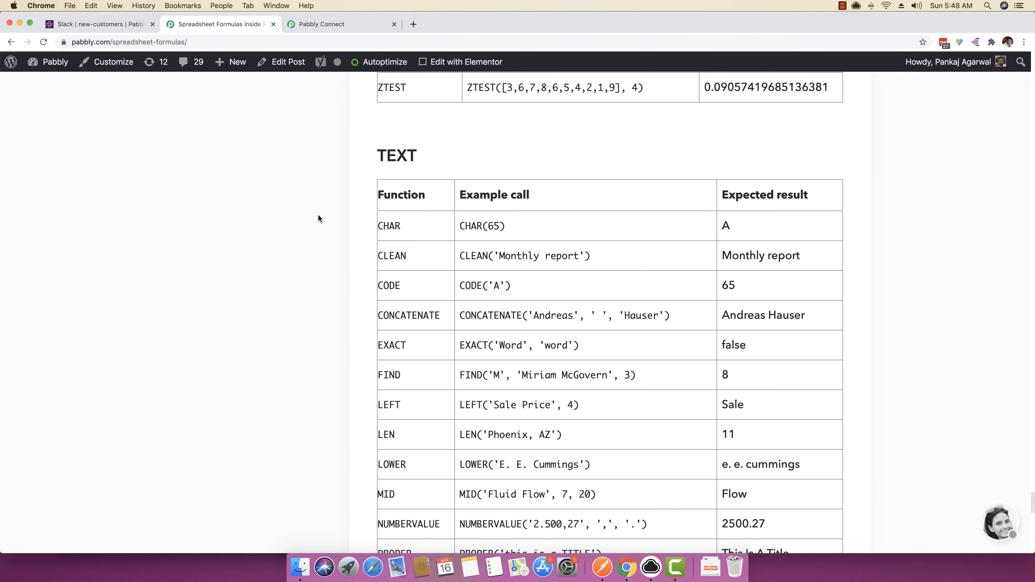
Return to the Pabbly Connect workflow and examine the capitalization of the first and last names in the webhook response.
click(343, 25)
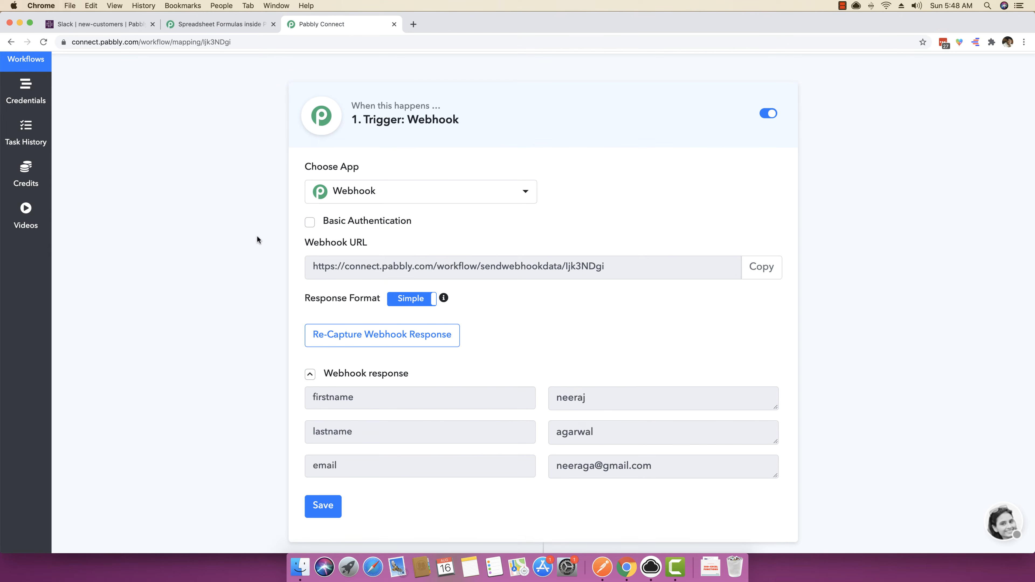
scroll(668, 291, down, 3)
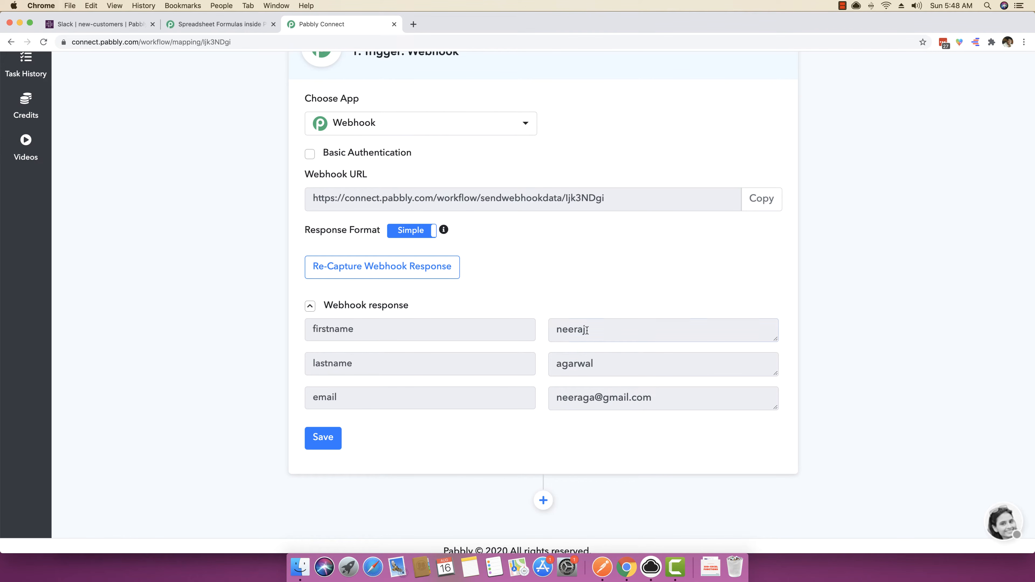
drag(590, 330, 555, 330)
drag(612, 366, 553, 371)
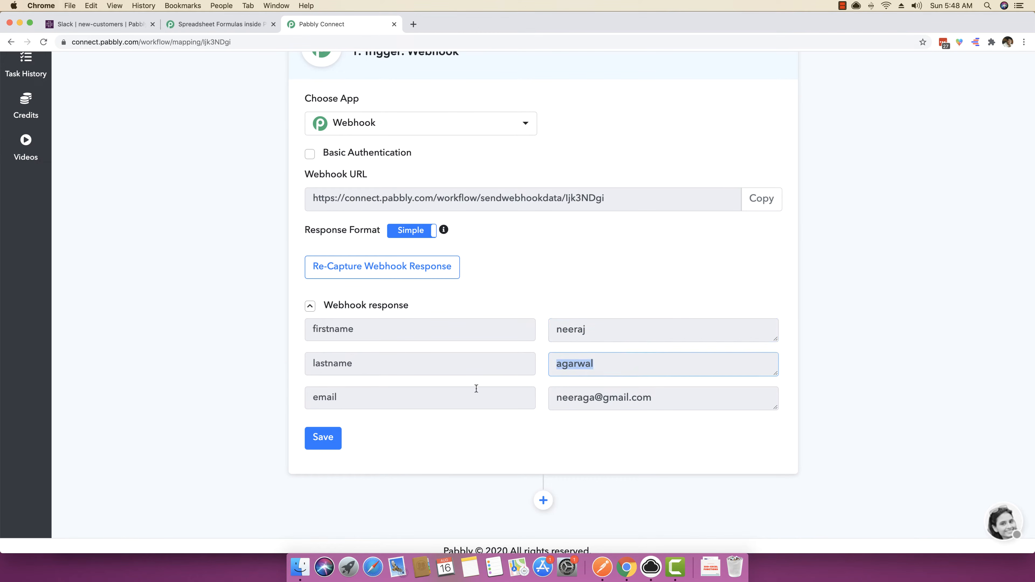
click(236, 371)
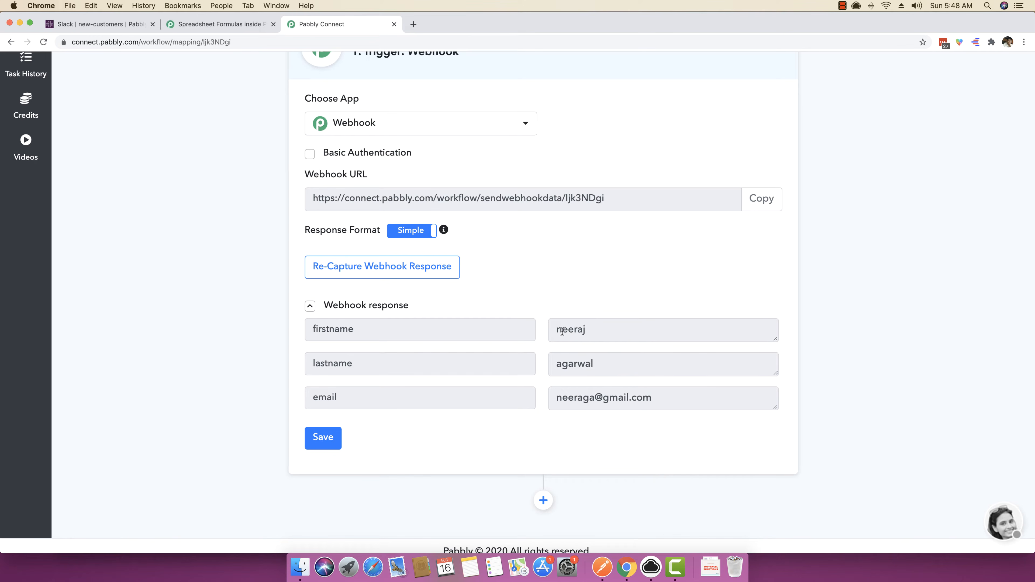
drag(563, 331, 556, 331)
click(555, 338)
click(589, 332)
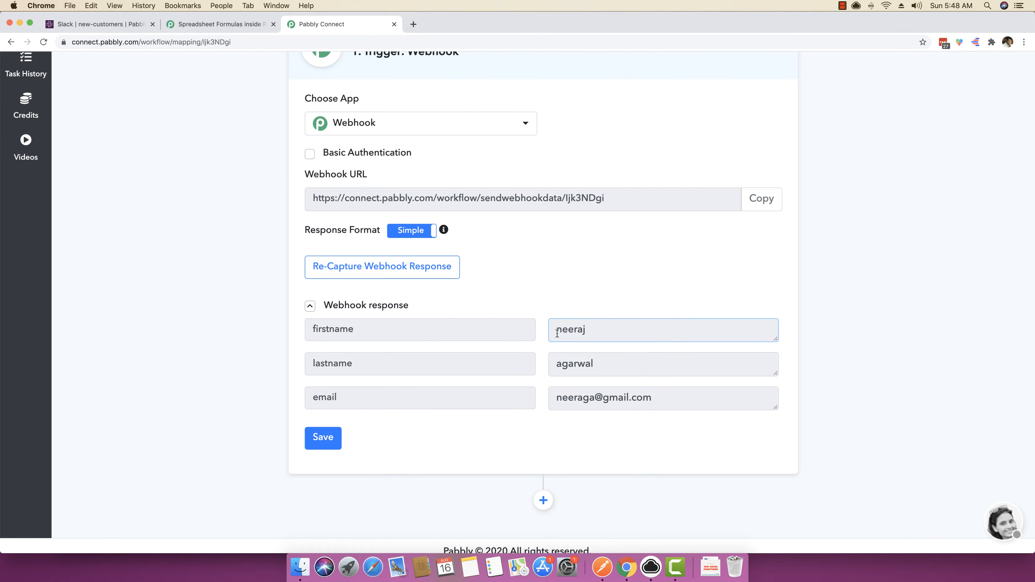
drag(562, 332, 555, 332)
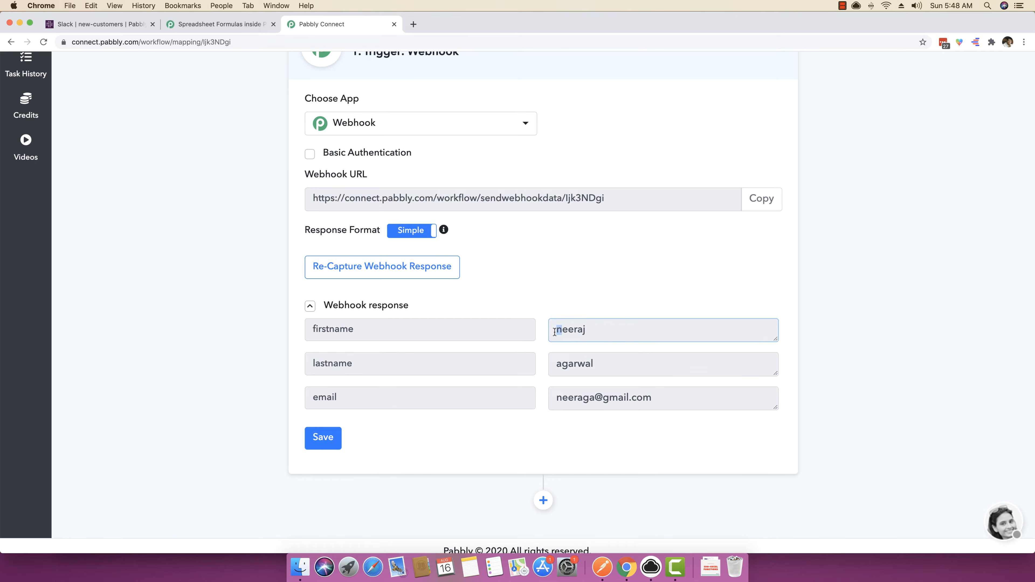
click(577, 331)
Save the Webhook trigger and go to the new action step below it.
click(323, 438)
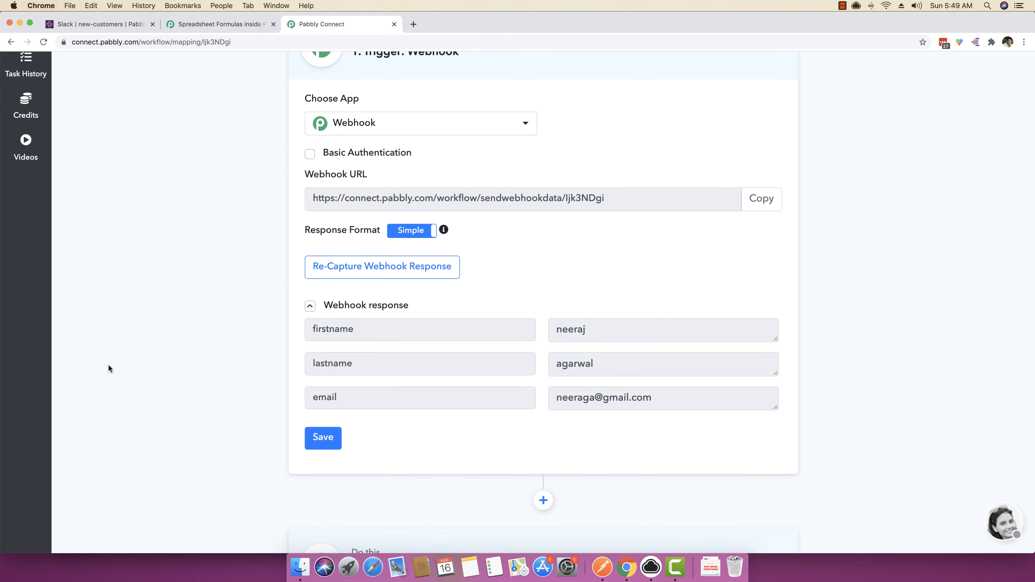
scroll(108, 365, down, 7)
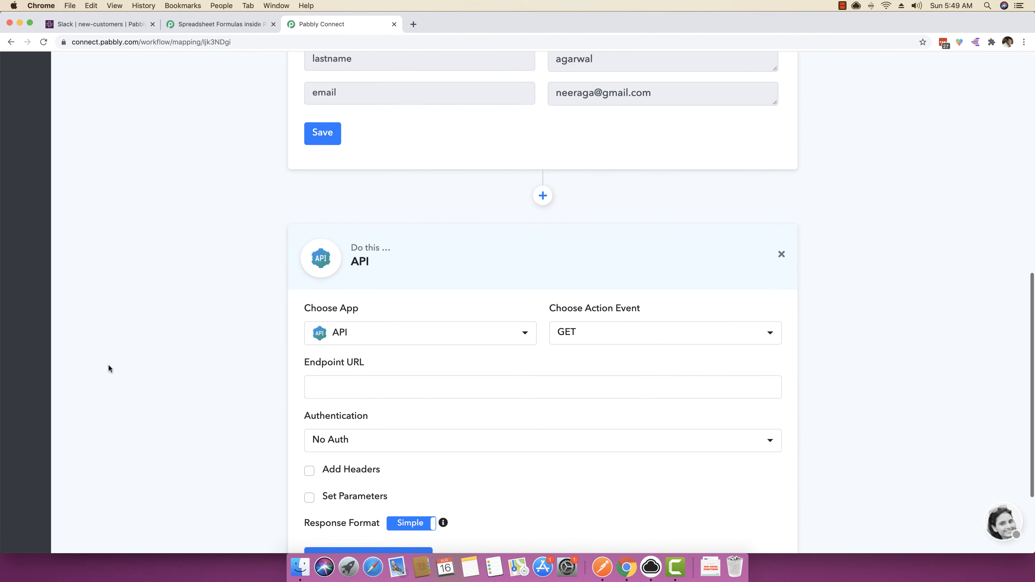
Set the action step's app to Number Formatter with the Spreadsheet Formulas method and connect it.
scroll(109, 366, up, 5)
scroll(103, 308, down, 2)
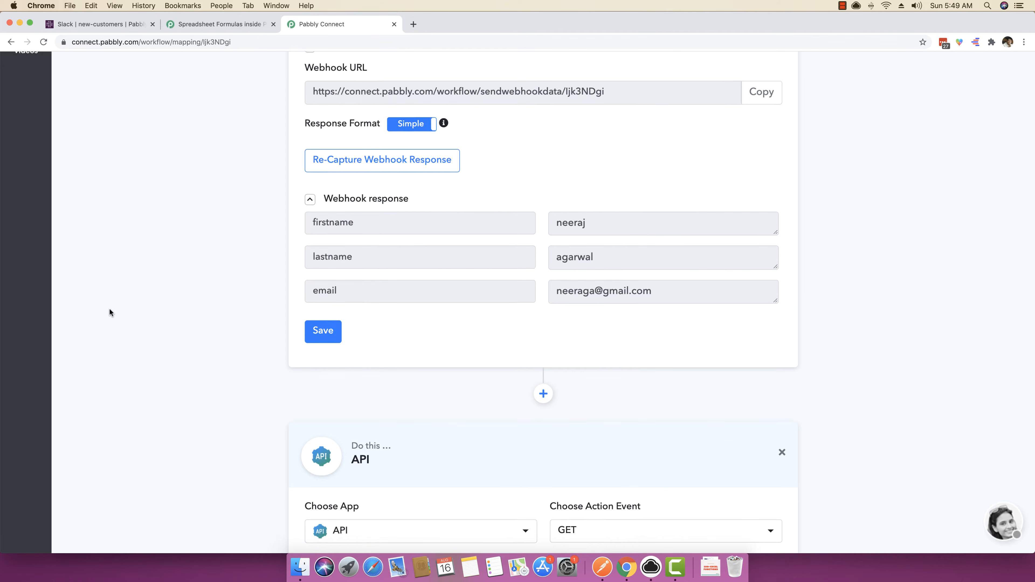
scroll(109, 311, down, 10)
click(404, 305)
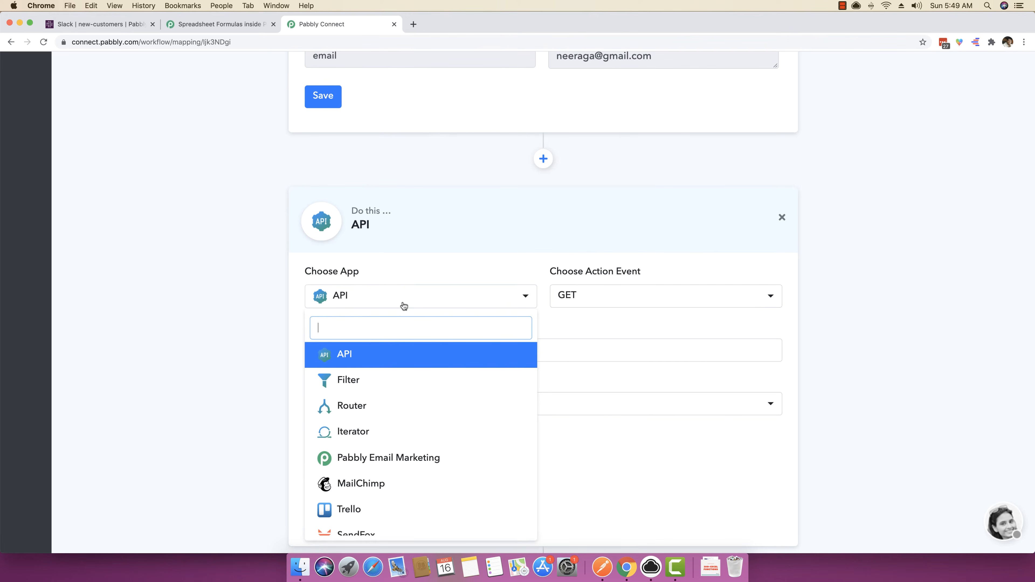
text(number)
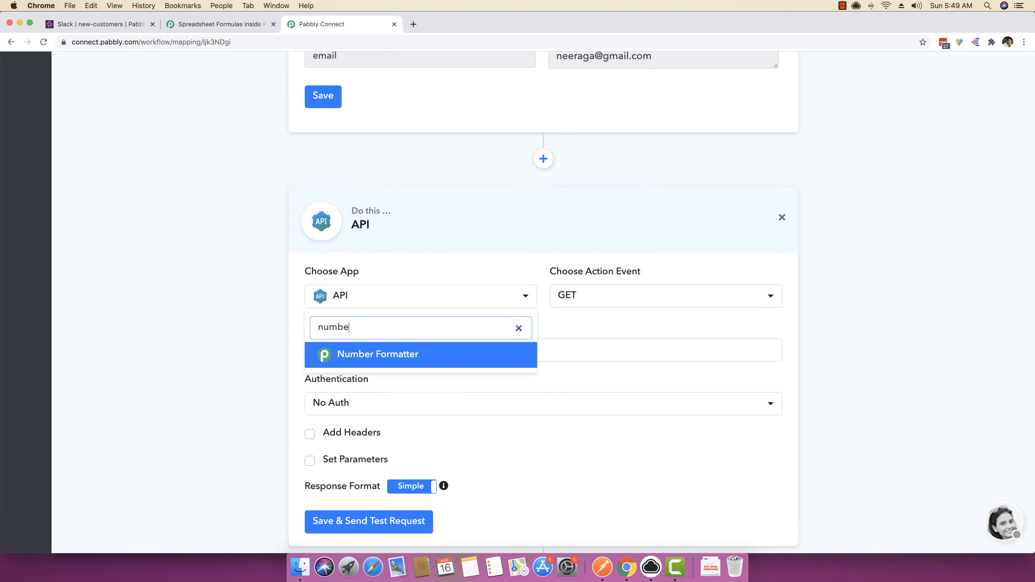
click(427, 359)
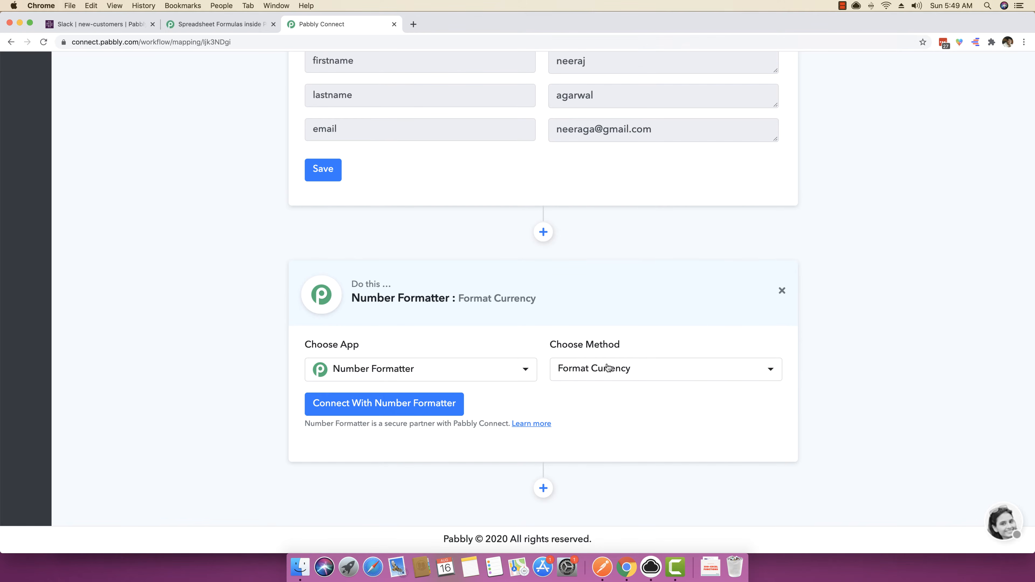
click(608, 369)
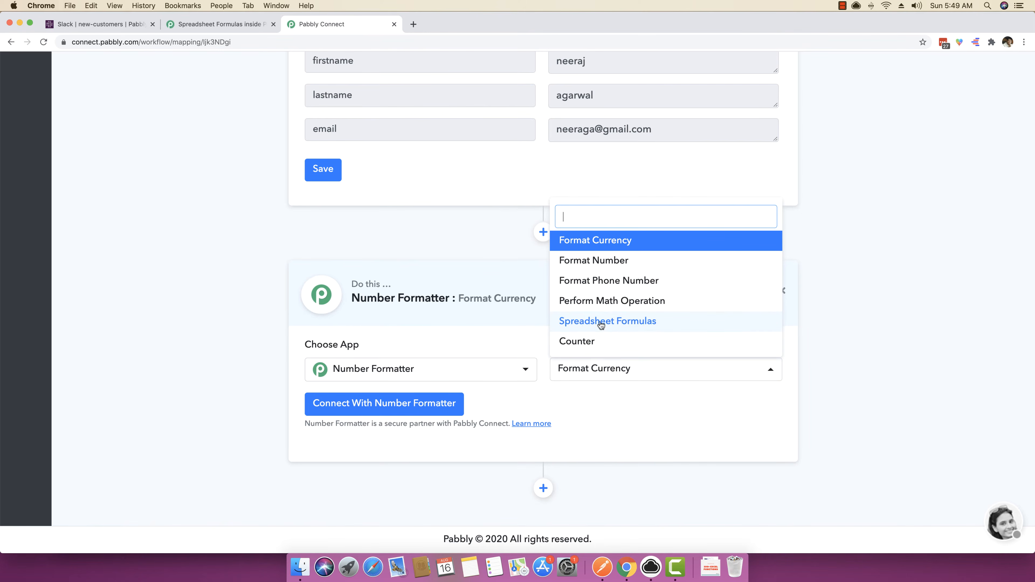
click(617, 322)
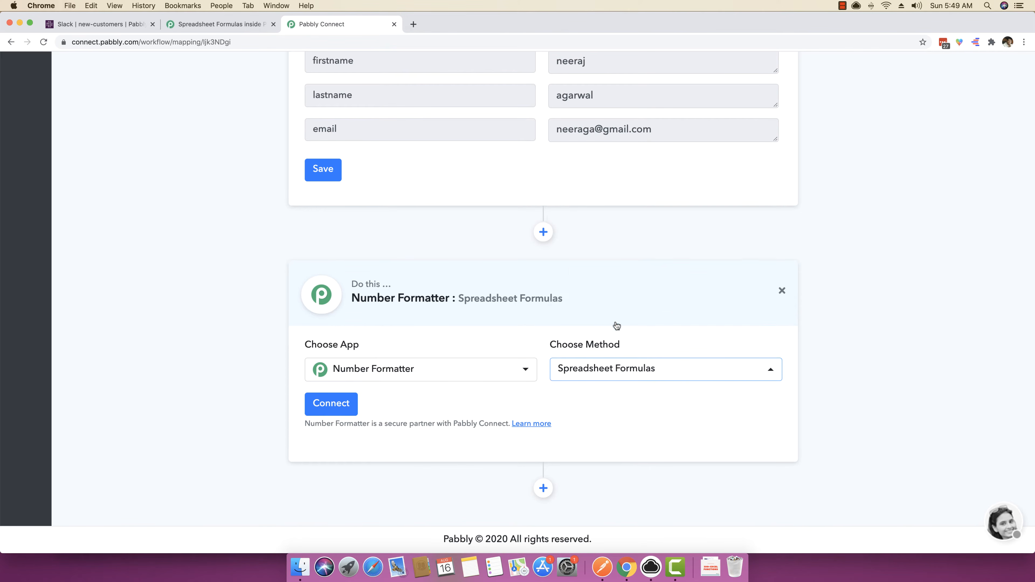
click(331, 403)
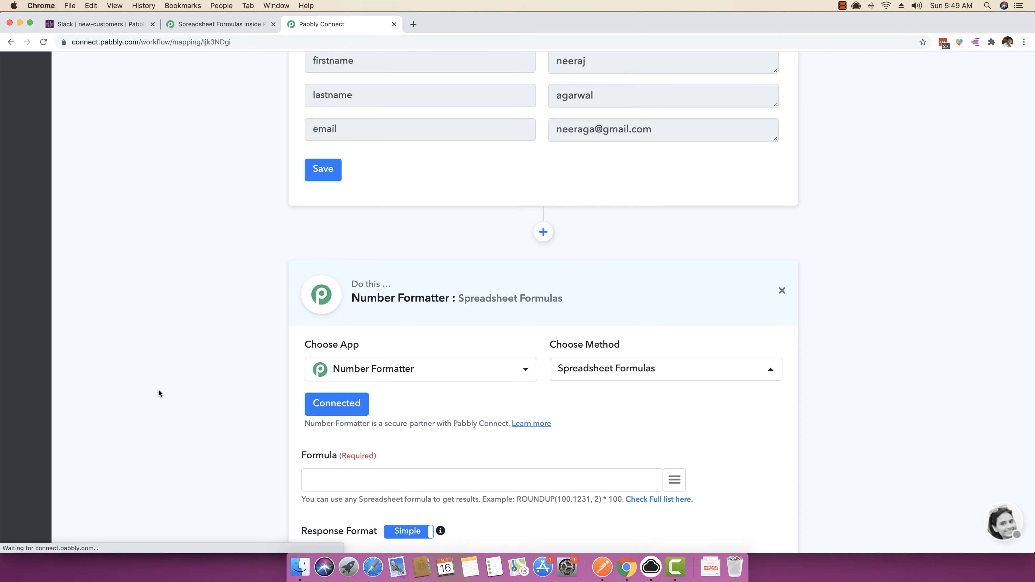
scroll(163, 387, down, 3)
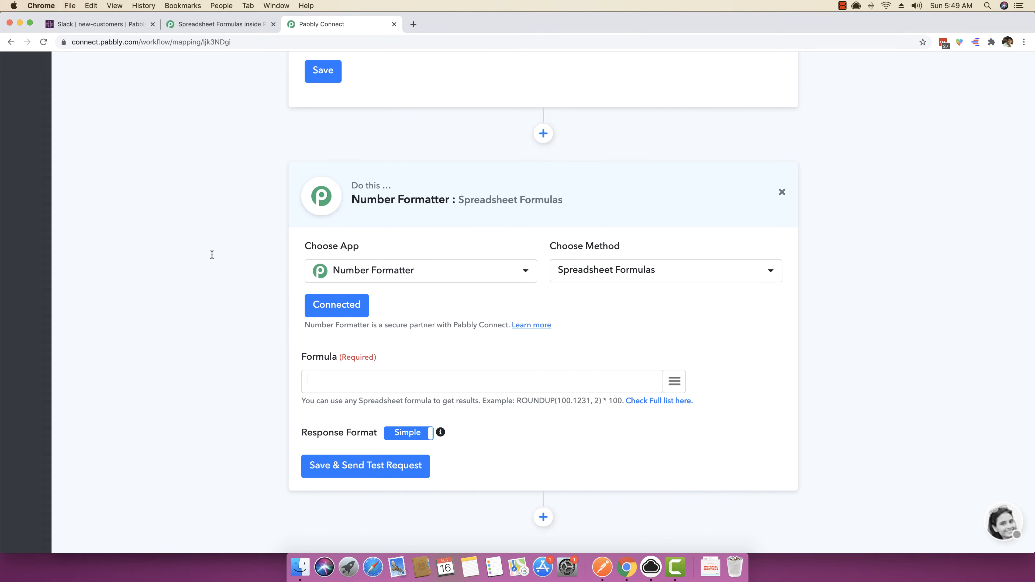
On the spreadsheet formulas reference page, find the CONCATENATE function in the TEXT table and copy its example call.
click(210, 24)
click(325, 23)
scroll(381, 228, up, 10)
scroll(387, 229, down, 2)
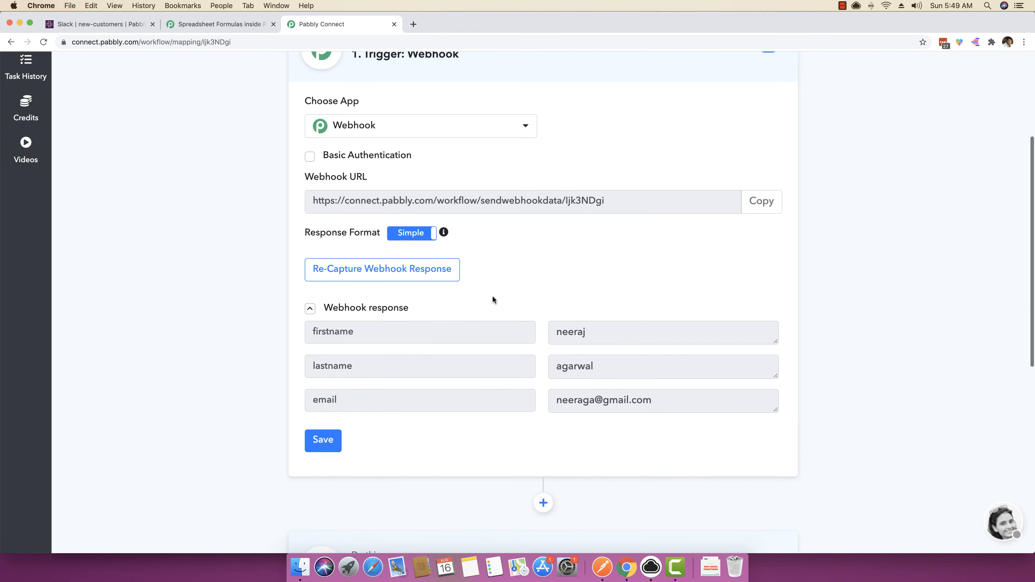
click(235, 25)
scroll(163, 277, down, 20)
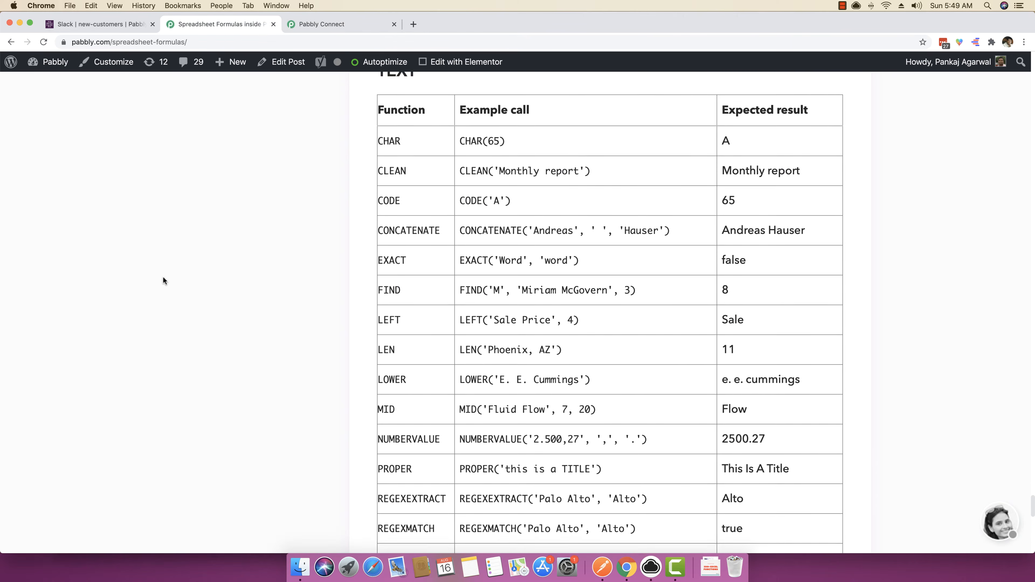
scroll(162, 280, up, 15)
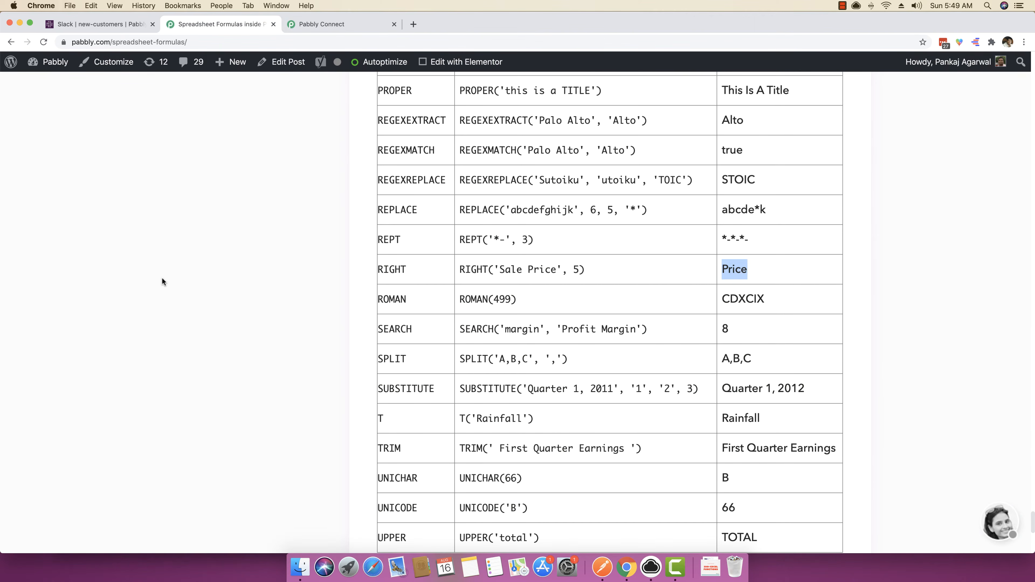
scroll(245, 282, up, 2)
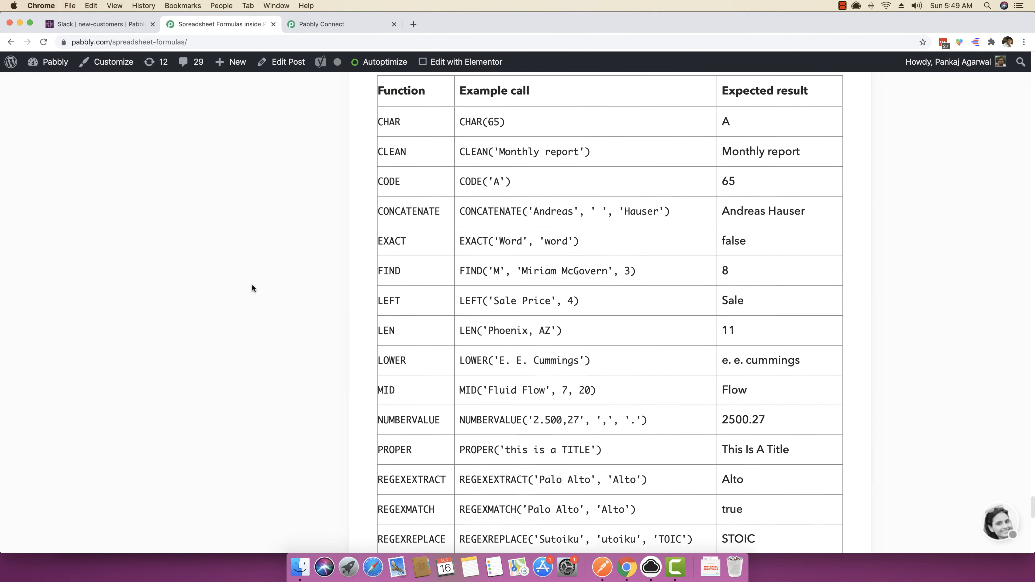
drag(676, 217, 461, 218)
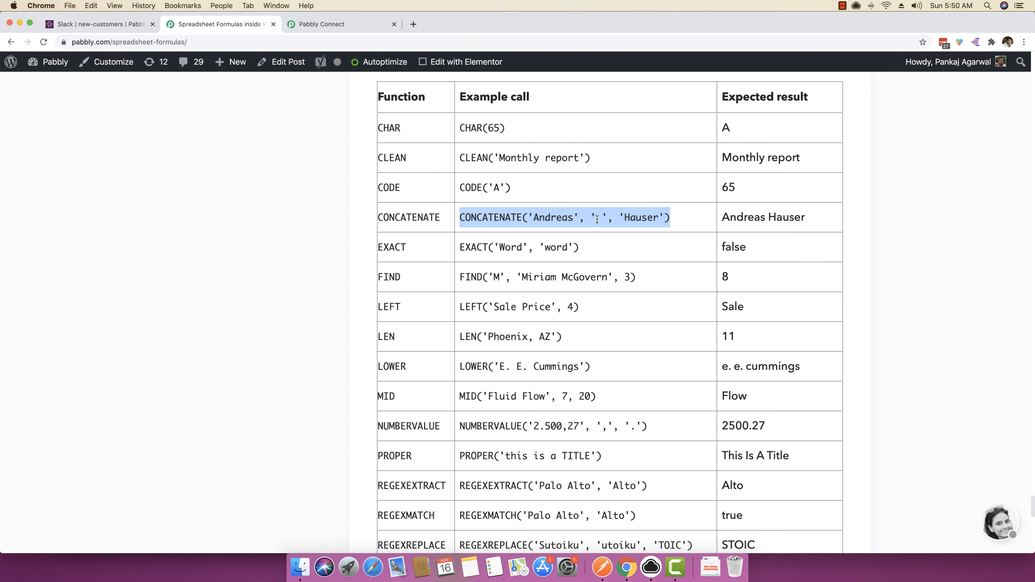
click(524, 217)
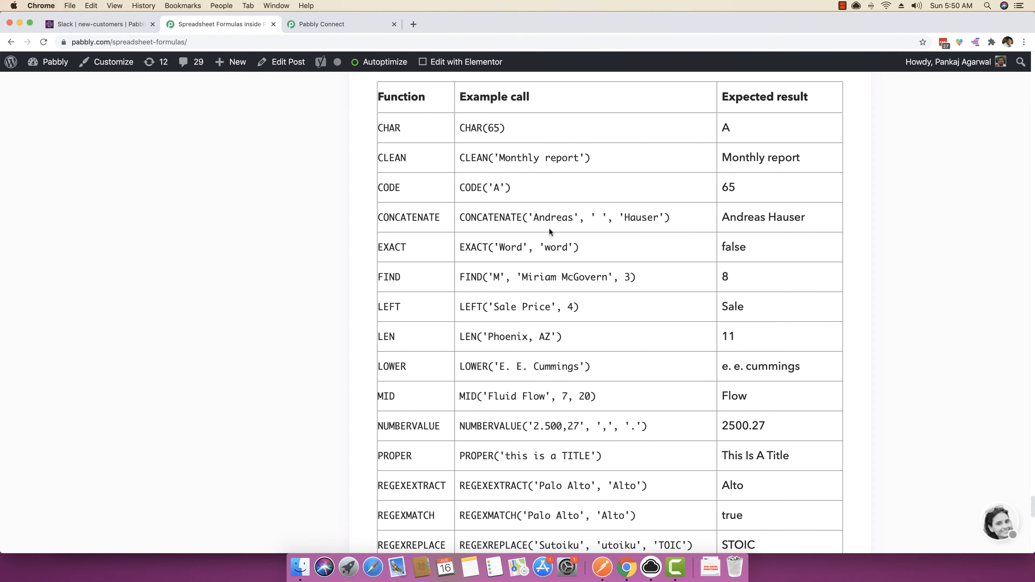
drag(459, 217, 685, 222)
right_click(656, 217)
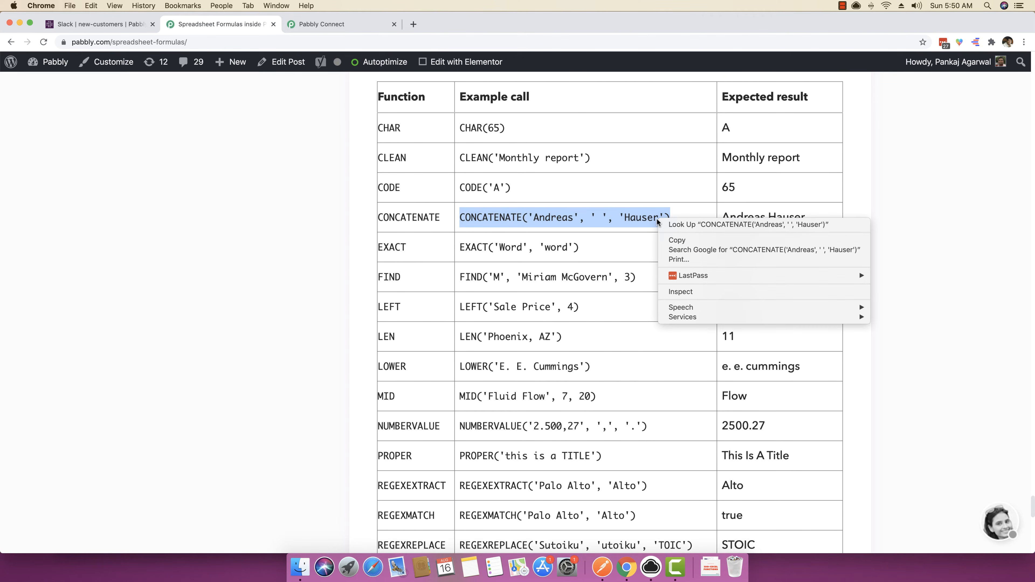
click(672, 240)
Back in the workflow, paste the CONCATENATE example as the Number Formatter formula and send a test request.
click(332, 23)
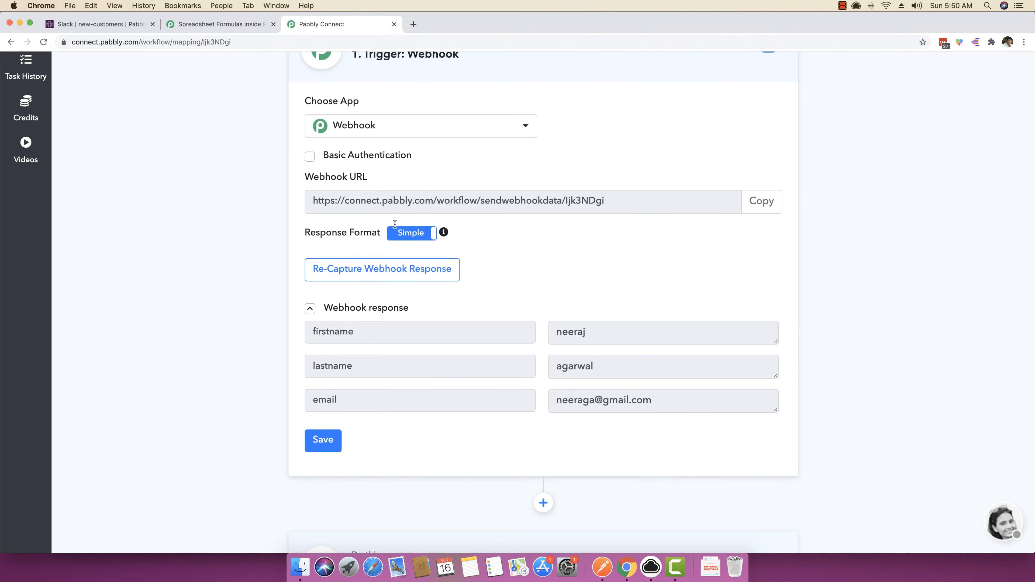
scroll(473, 392, down, 10)
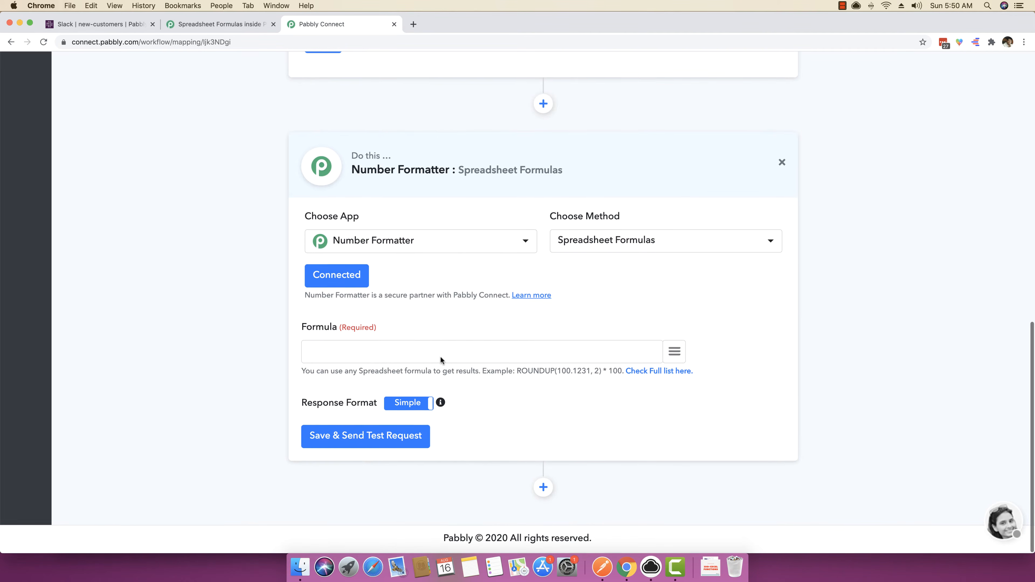
click(434, 352)
key(super+v)
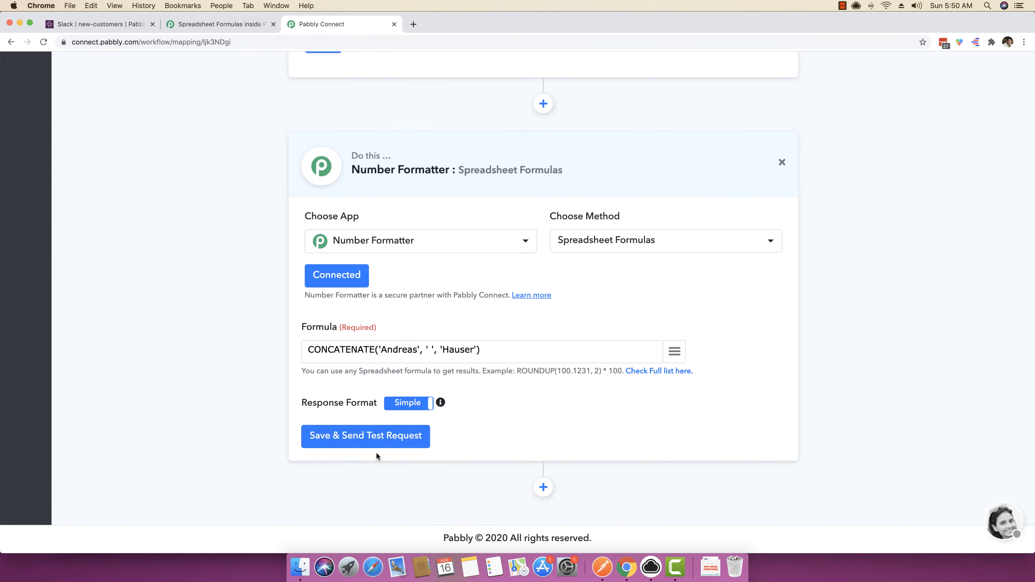
click(370, 438)
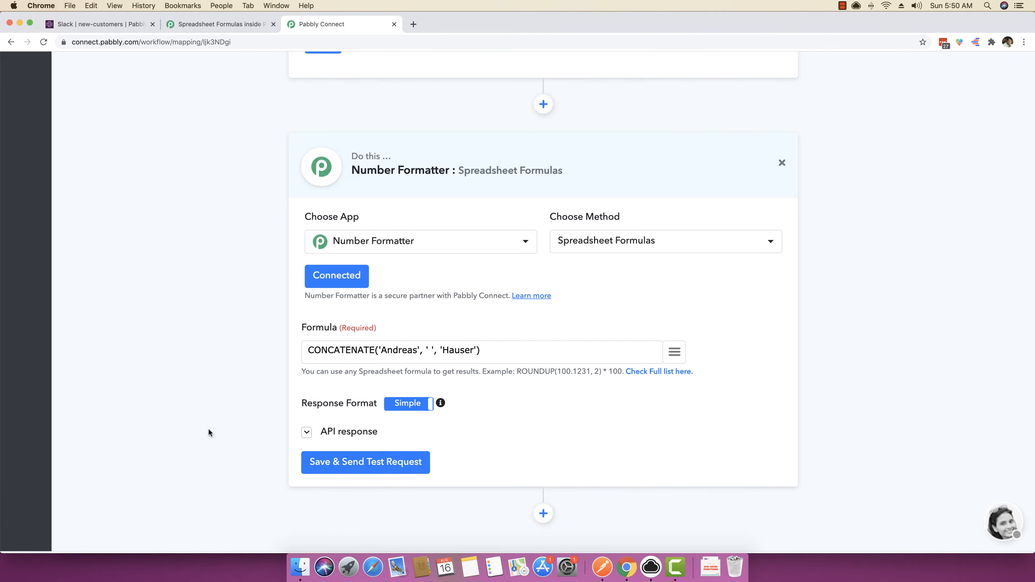
Compare the result in the API response with the name and space arguments of the CONCATENATE formula.
scroll(208, 432, down, 1)
click(637, 480)
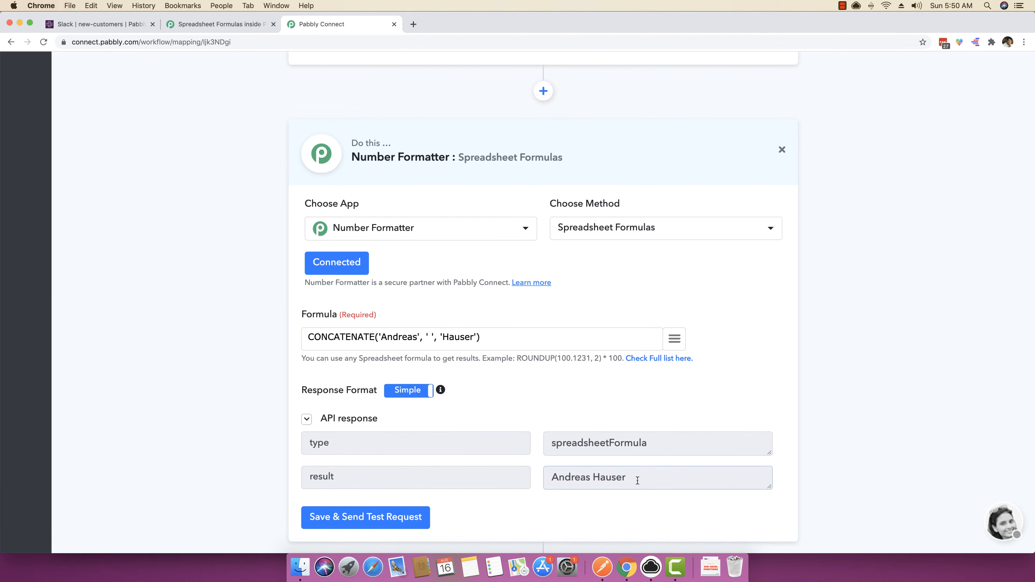
drag(637, 481, 551, 478)
double_click(571, 477)
click(393, 336)
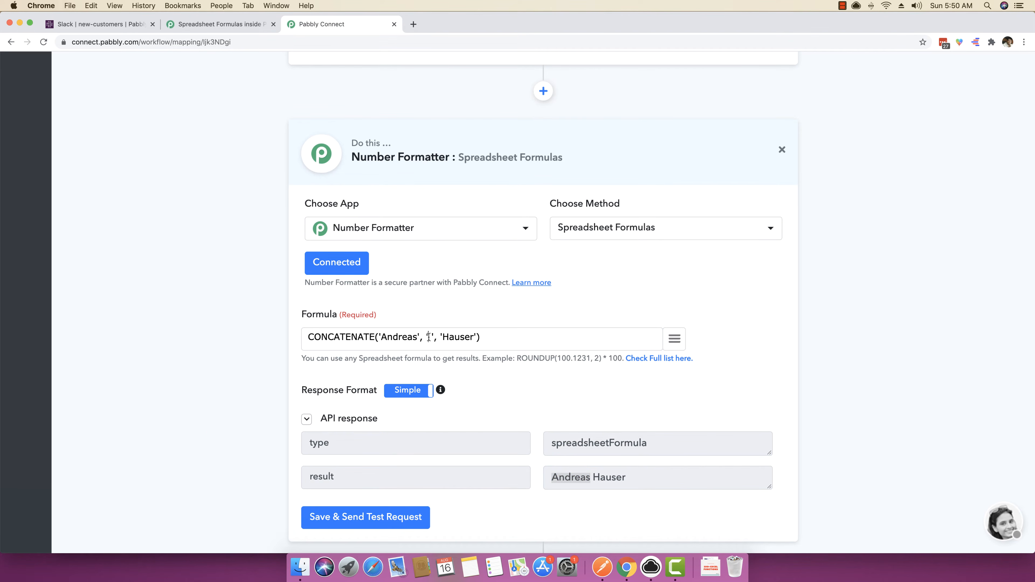
double_click(429, 336)
click(666, 487)
Remove the sample first and last names from the CONCATENATE formula, leaving empty quotes around the space argument.
double_click(400, 338)
scroll(398, 338, up, 6)
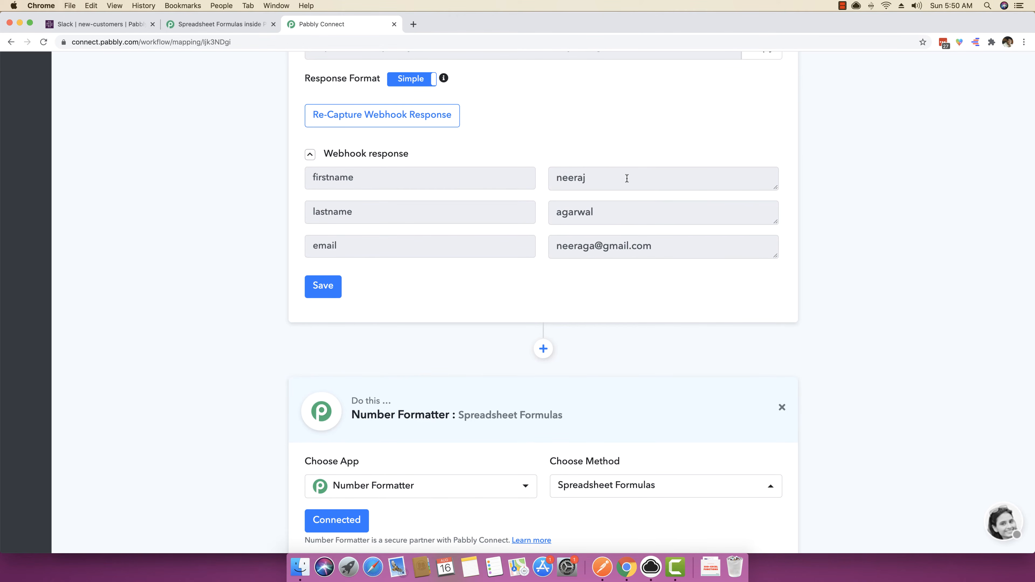
scroll(550, 199, down, 7)
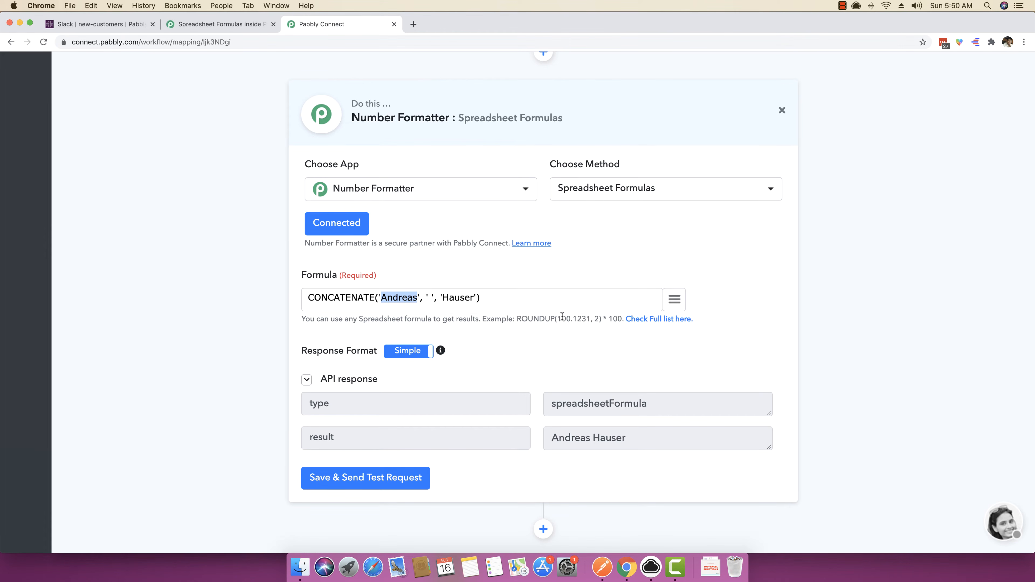
key(BackSpace)
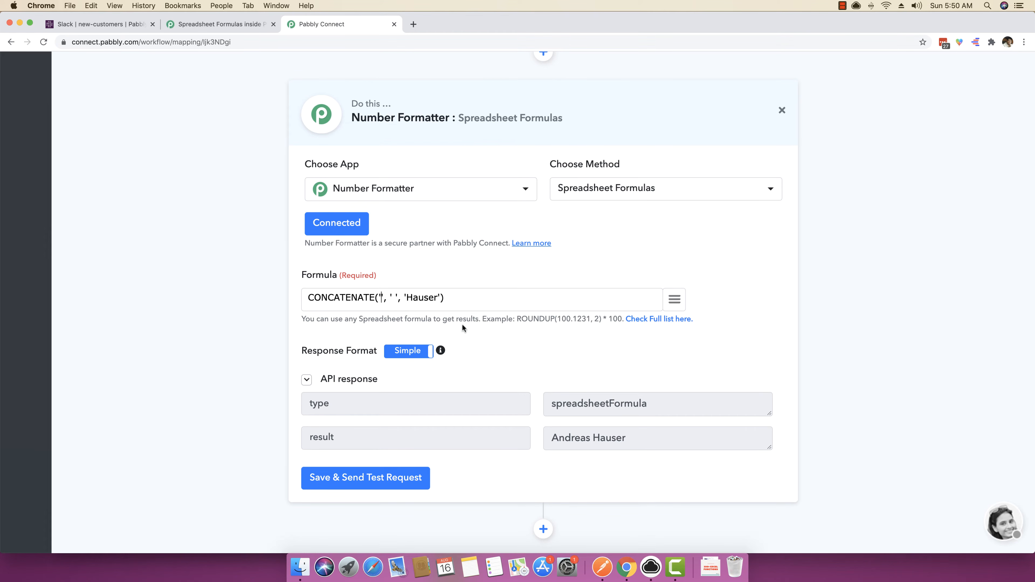
double_click(427, 300)
key(BackSpace)
Map the webhook's firstname and lastname into the two empty CONCATENATE arguments and send a test request.
click(674, 299)
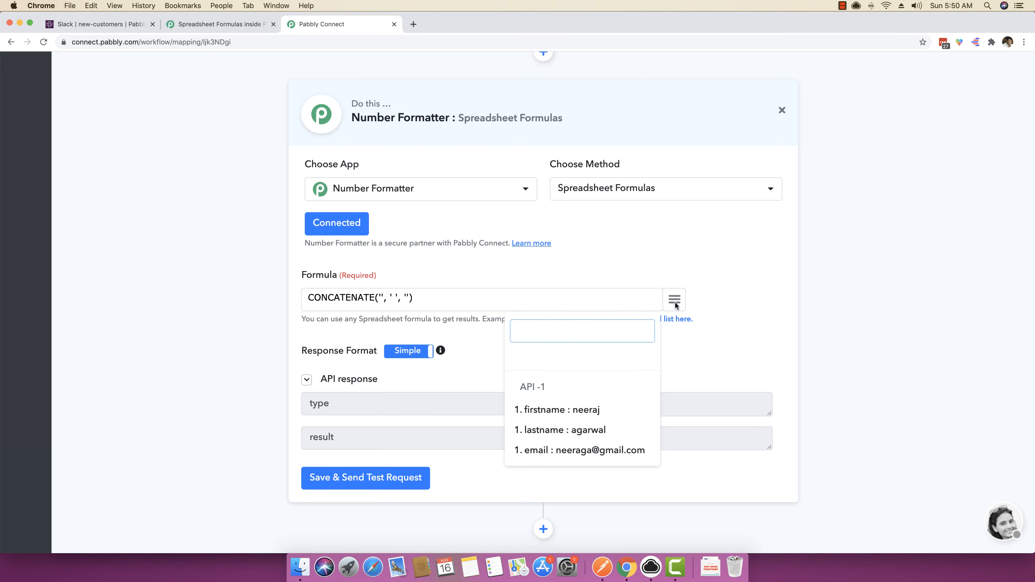
click(586, 409)
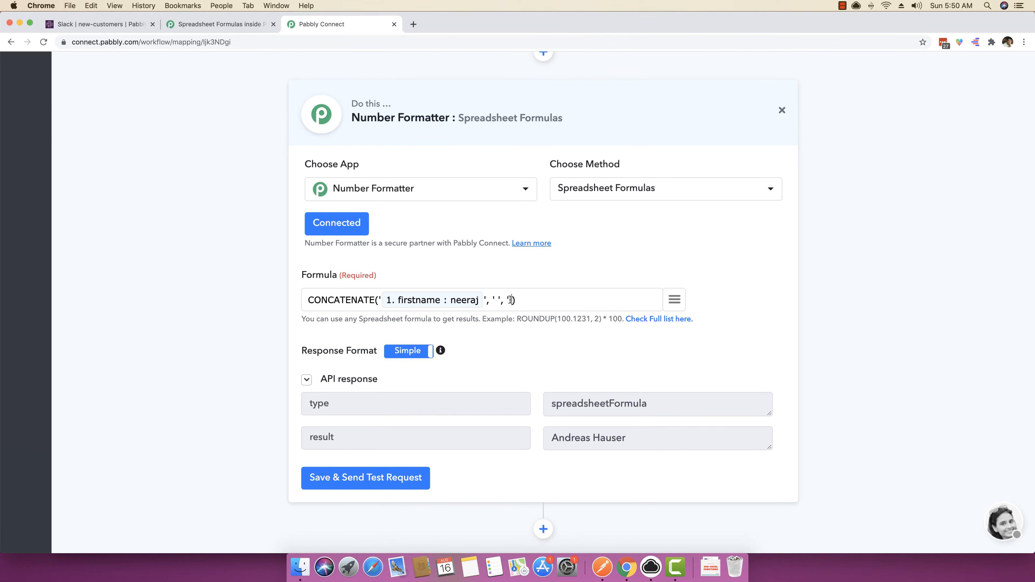
click(674, 299)
click(591, 426)
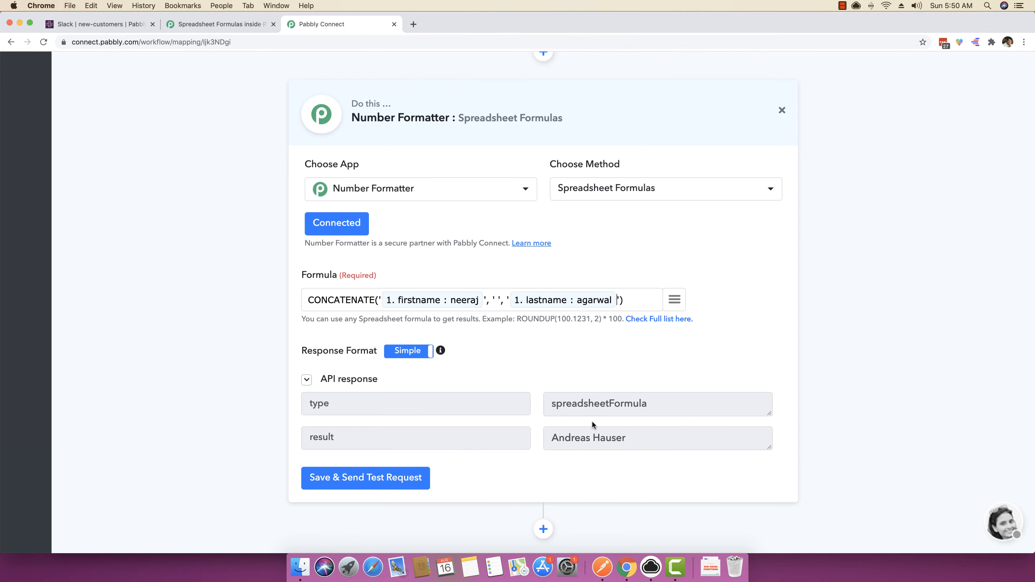
click(363, 477)
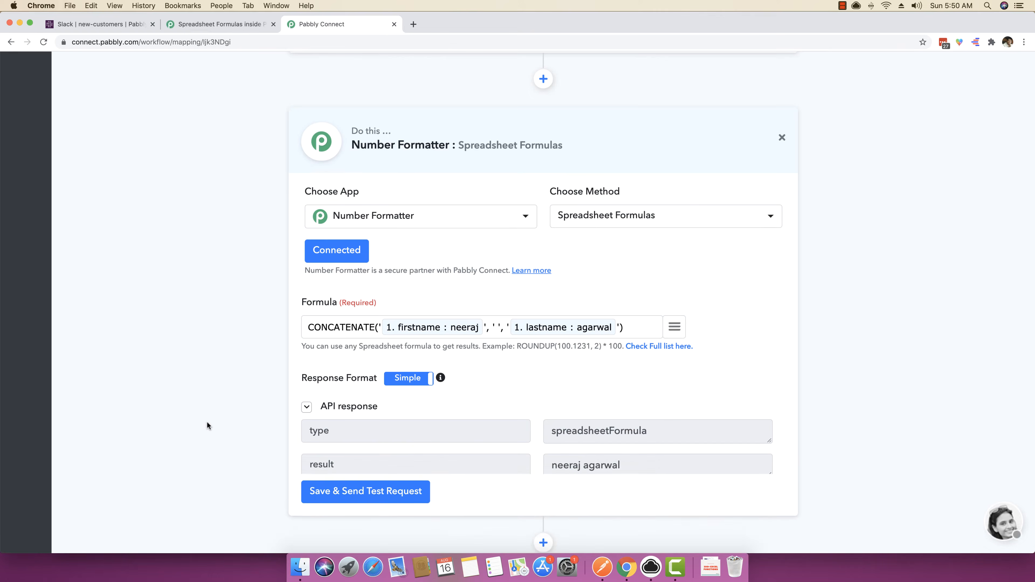
Examine the combined name in the API response, including its capitalization.
drag(621, 467, 548, 466)
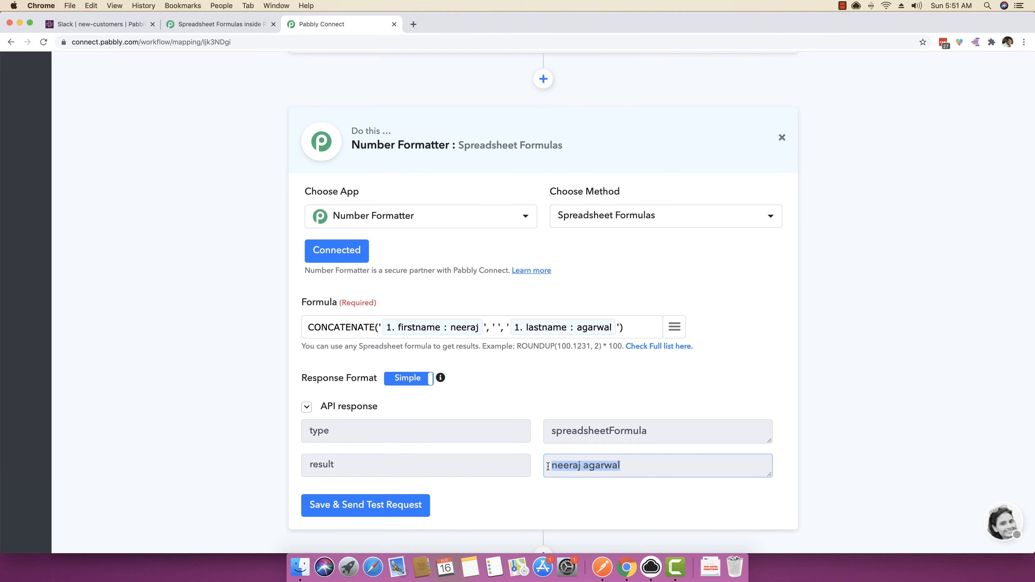
click(588, 468)
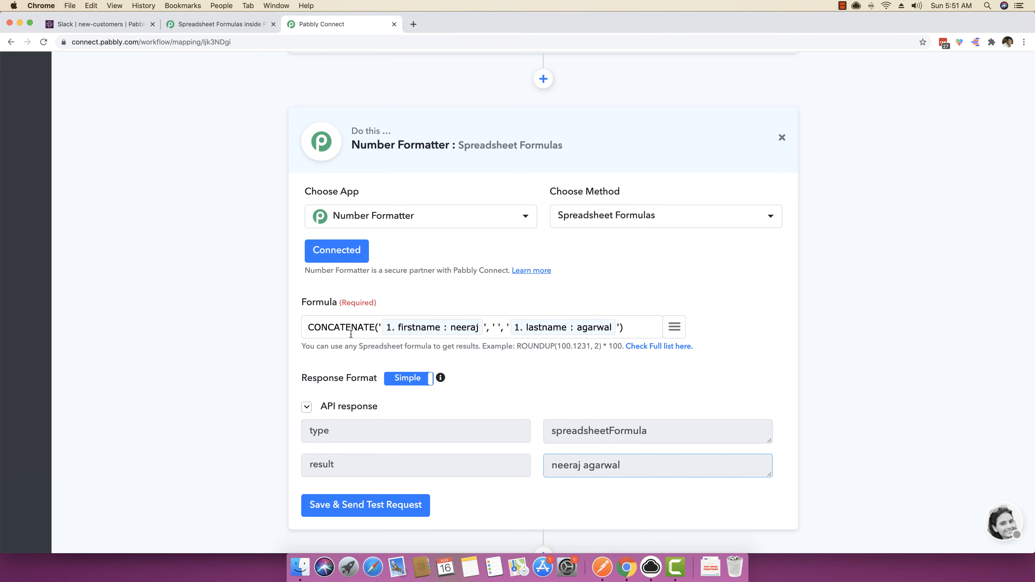
drag(558, 467, 549, 467)
click(557, 470)
Return to the spreadsheet formulas reference page and look up the PROPER function with its example and expected result.
click(237, 25)
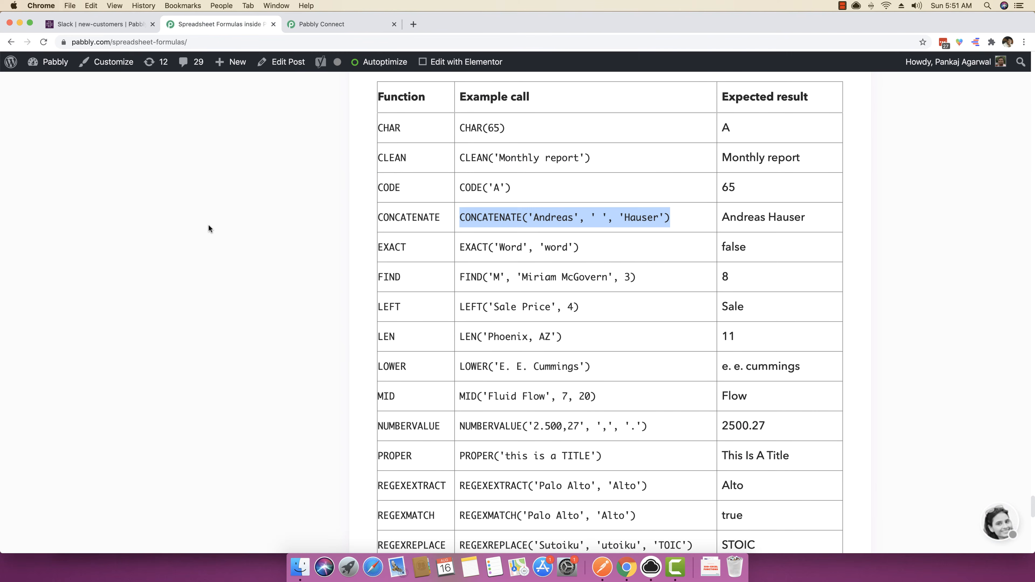
scroll(258, 271, down, 10)
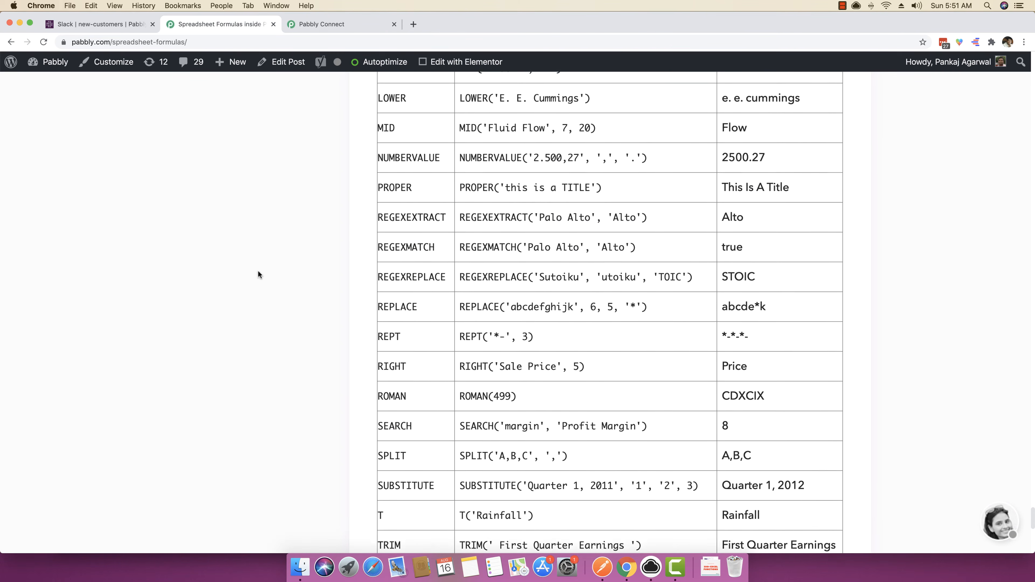
scroll(258, 271, up, 6)
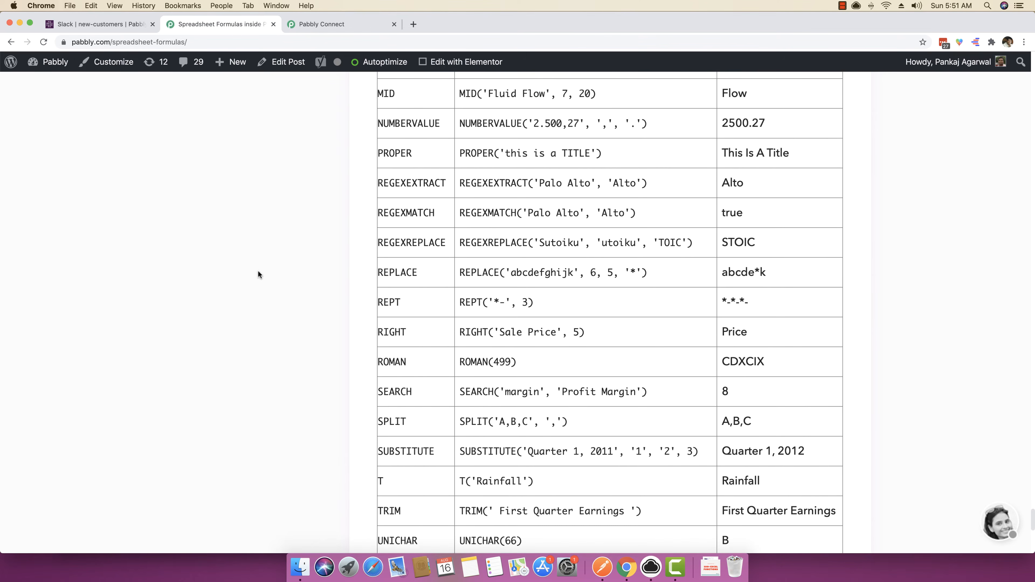
drag(419, 250, 378, 248)
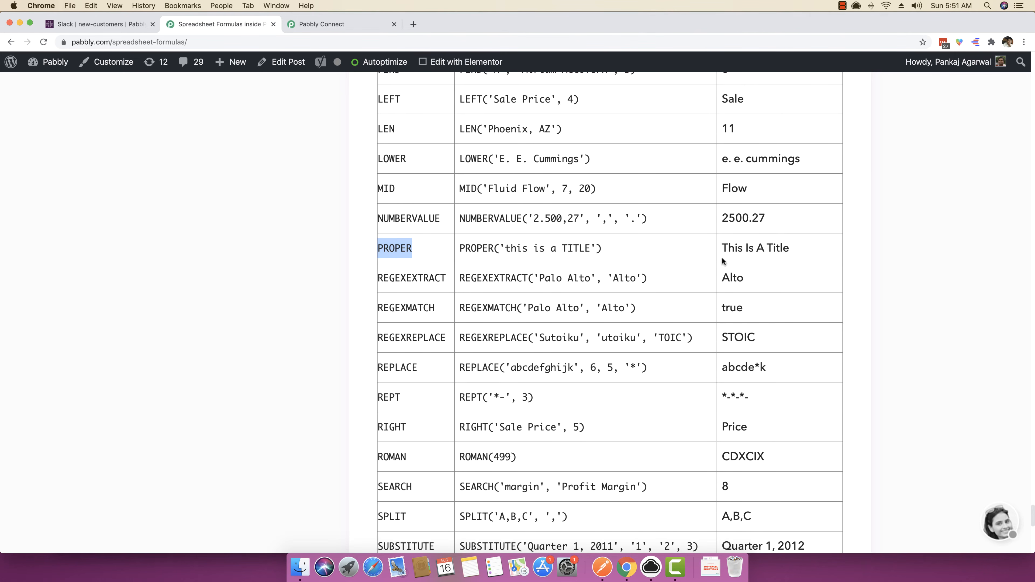
Return from the formulas reference to the workflow and wrap the mapped firstname inside CONCATENATE in a PROPER() function.
click(723, 246)
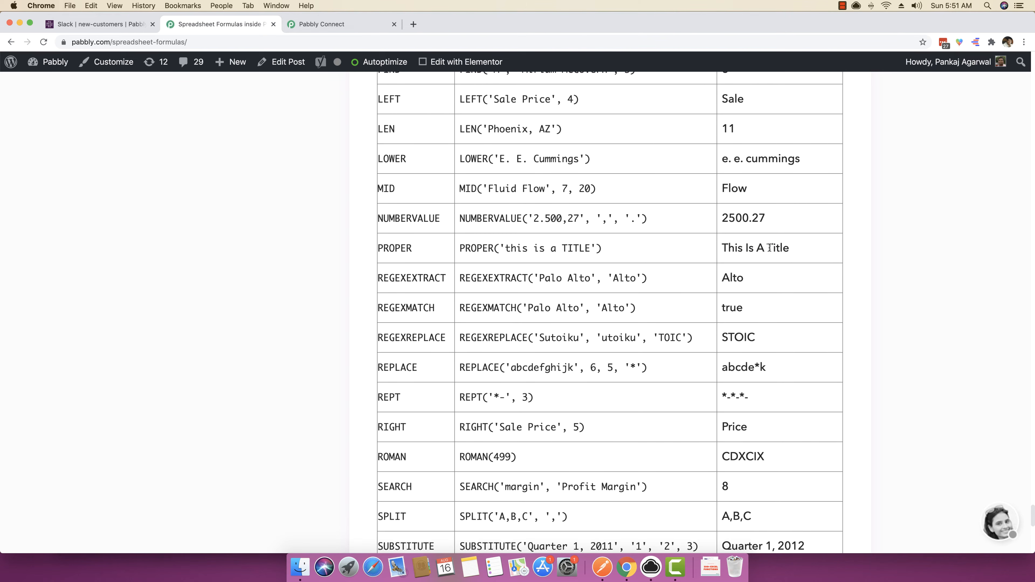
drag(767, 247, 769, 247)
click(333, 22)
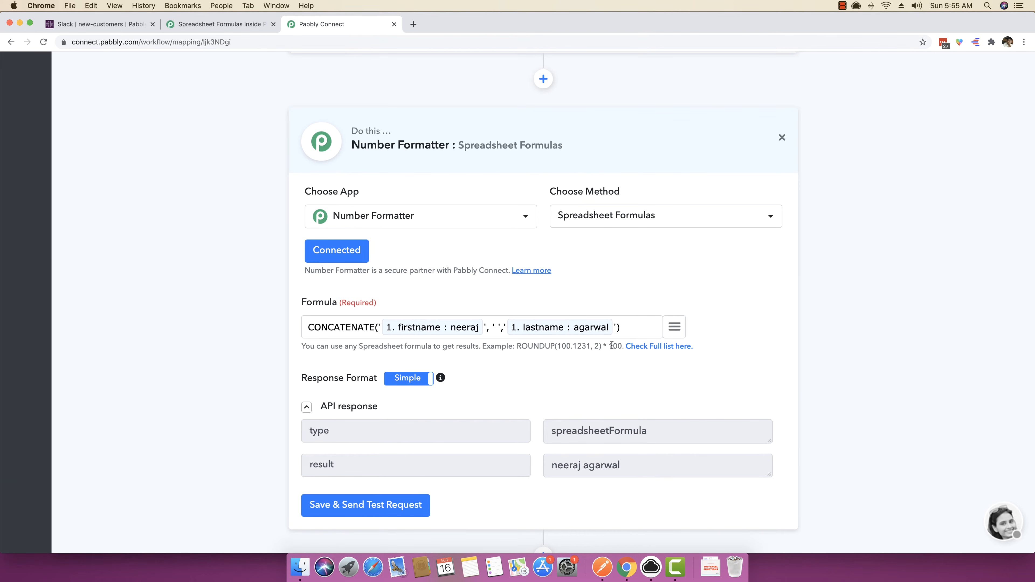
text(PROPER)
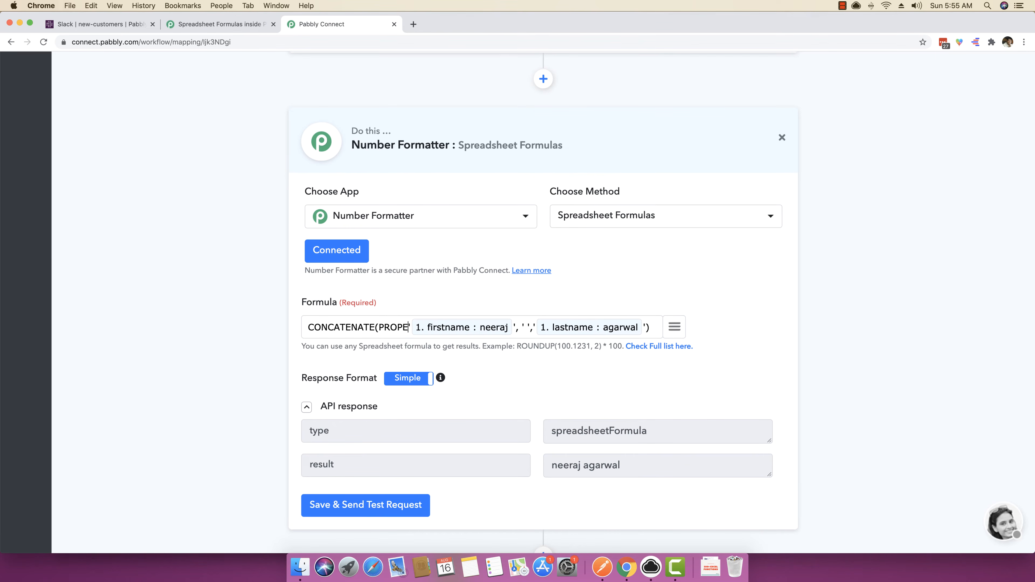
text(()
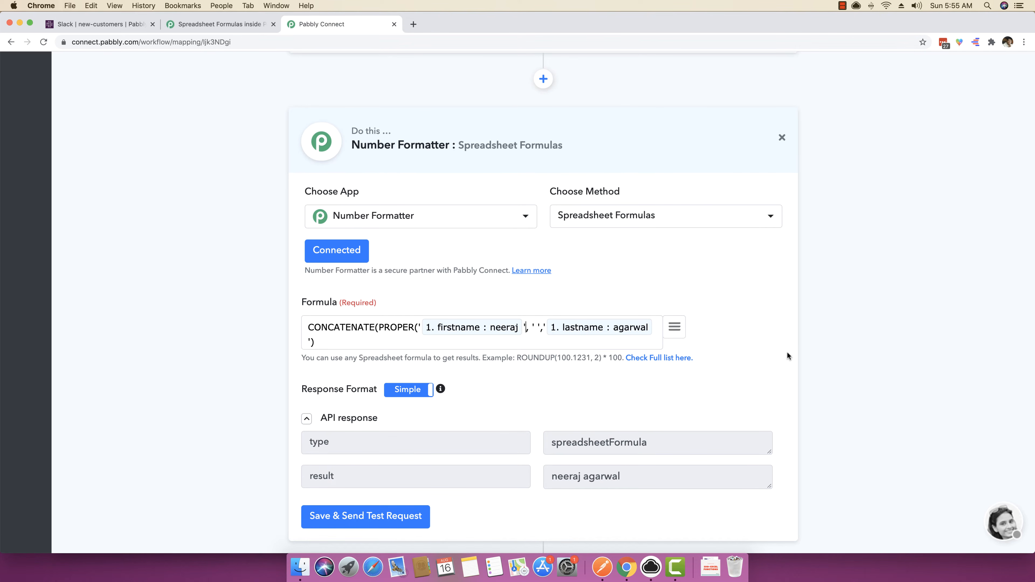
text())
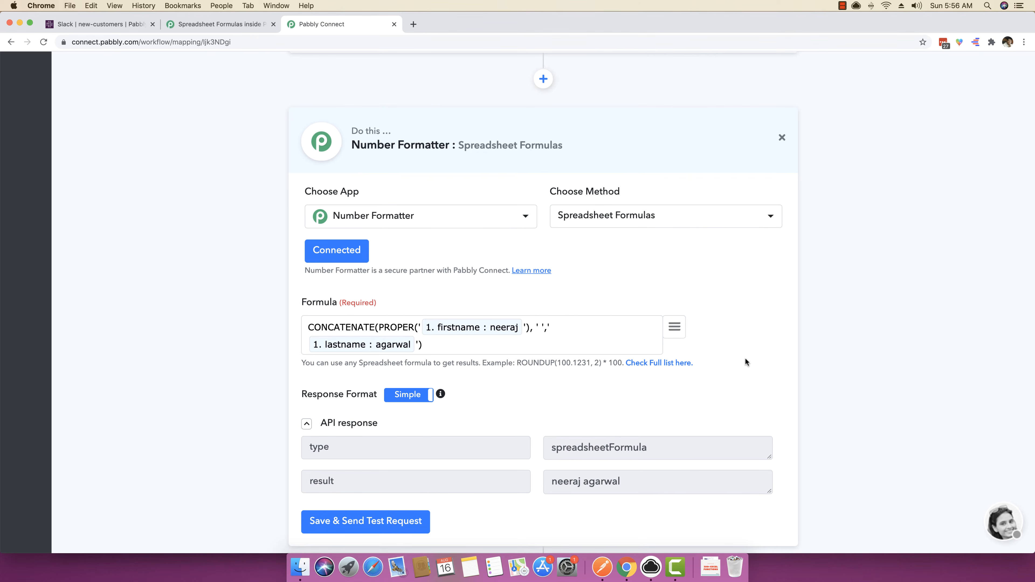
Wrap the mapped lastname in the CONCATENATE formula in its own PROPER() function.
text(PROPER()
text())
Compare the quoted arguments of both PROPER calls with the PROPER example on the spreadsheet formulas reference page.
drag(379, 326, 414, 327)
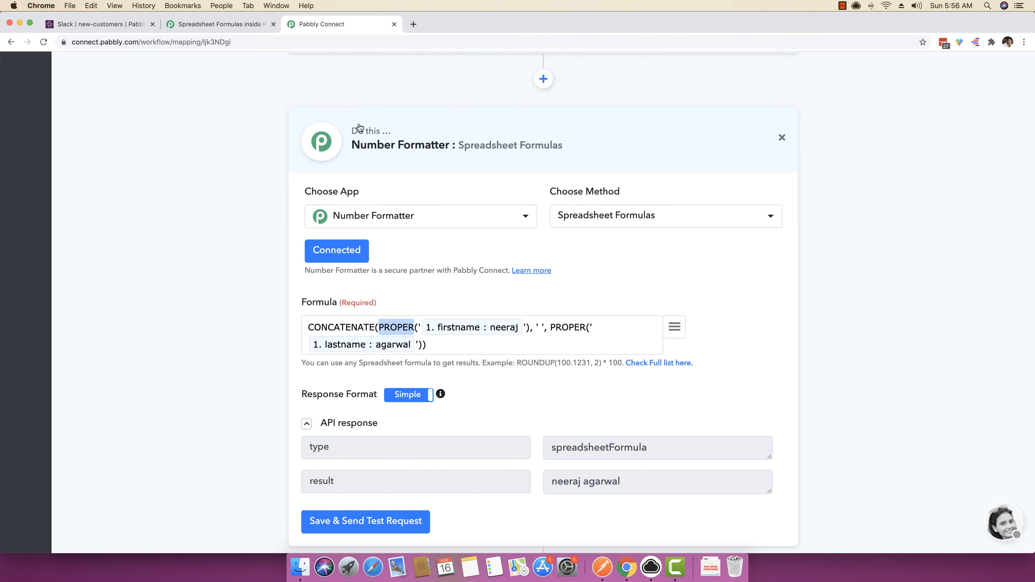
click(252, 25)
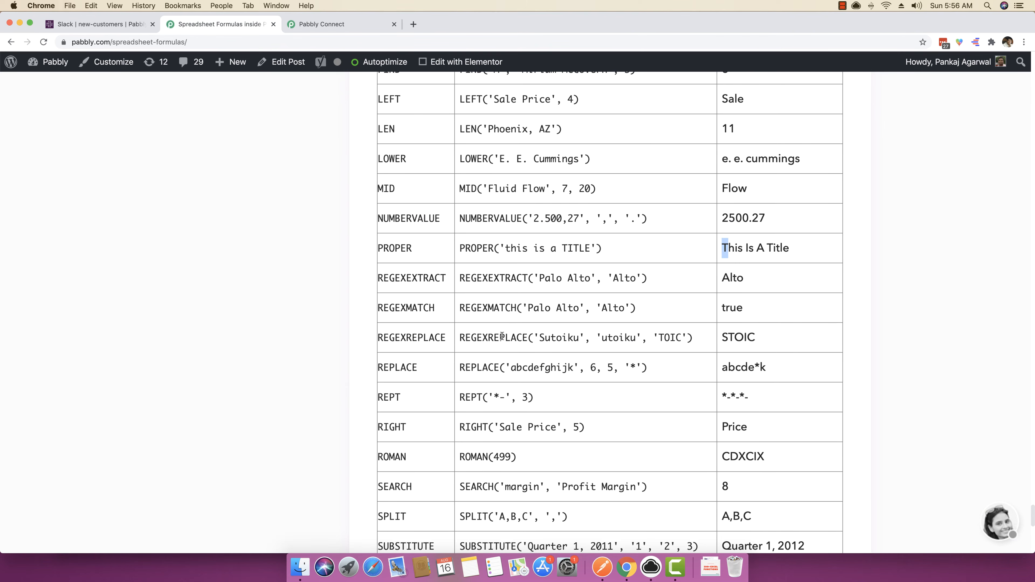
click(503, 248)
drag(502, 248, 598, 248)
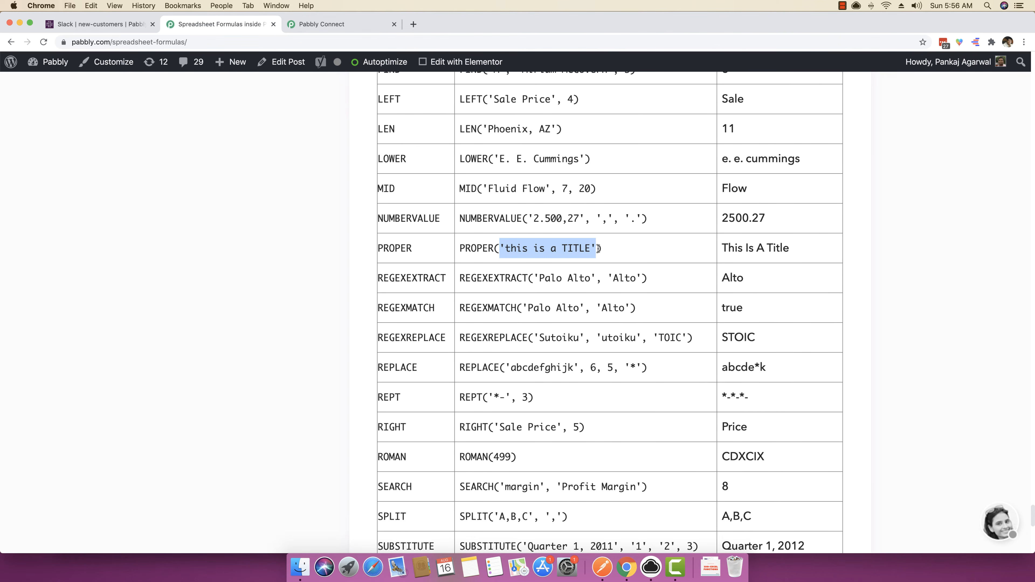
click(346, 24)
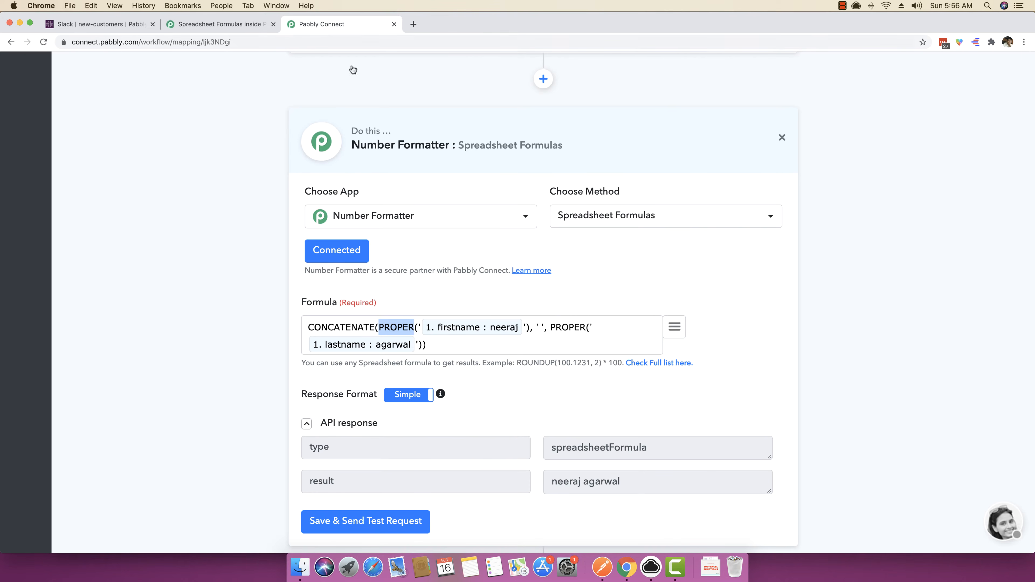
click(419, 326)
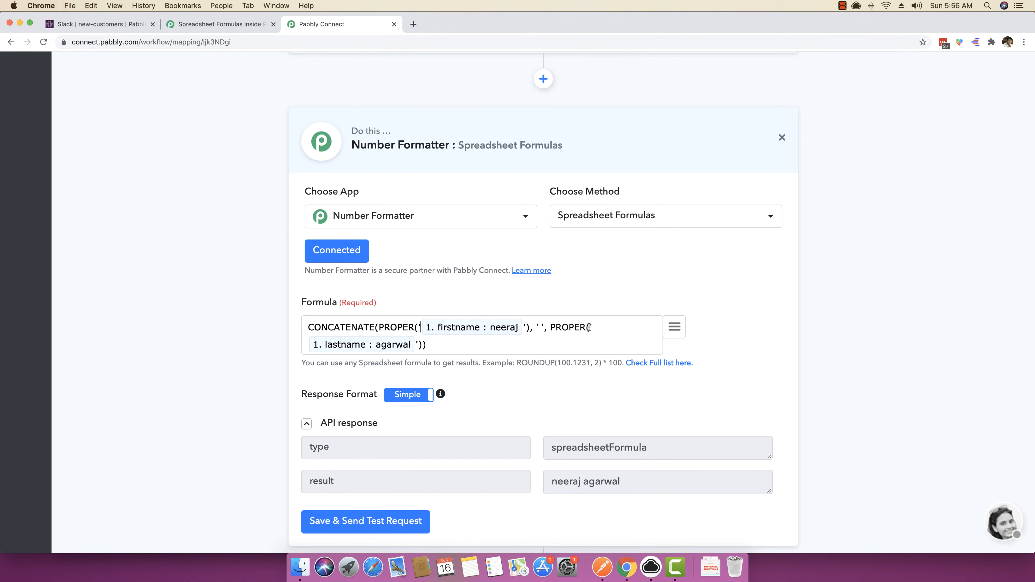
drag(590, 327, 594, 326)
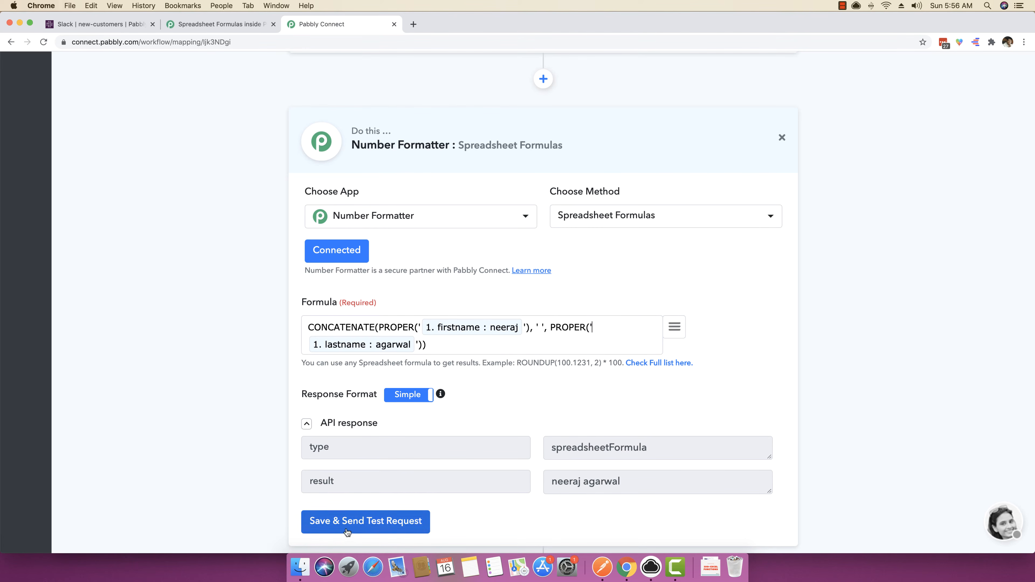
Save the formula, send a test request and check the capitalization of the full name in the API response.
click(364, 515)
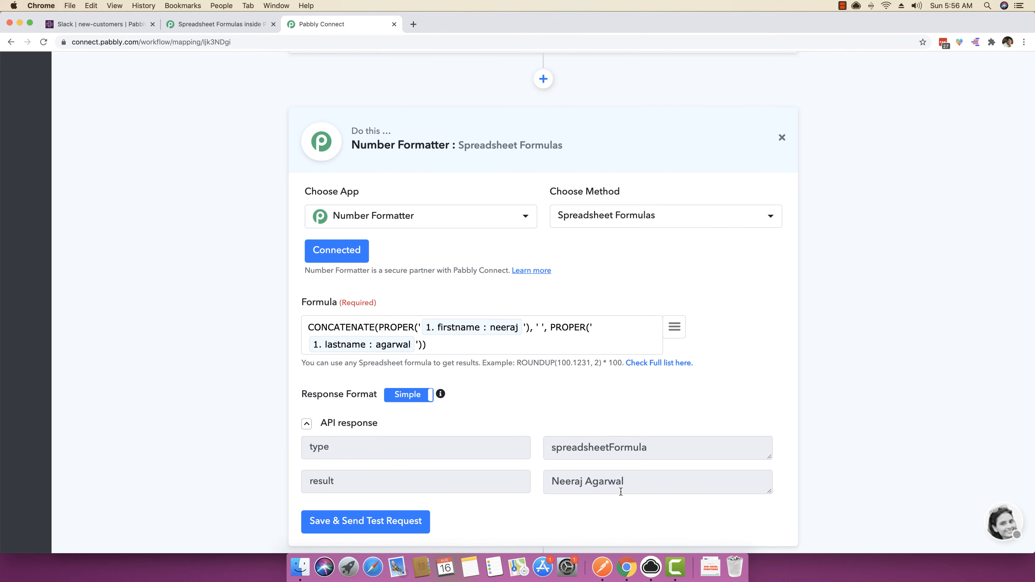
drag(626, 482, 551, 482)
click(557, 482)
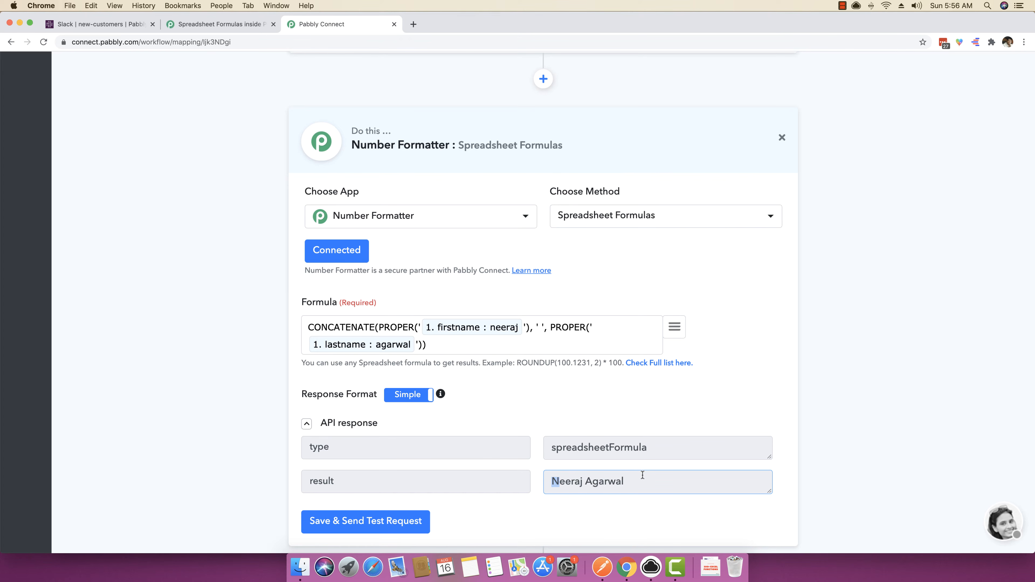
click(664, 483)
Find the TODAY function among the date functions on the spreadsheet formulas reference page and copy its example call TODAY().
scroll(189, 406, down, 1)
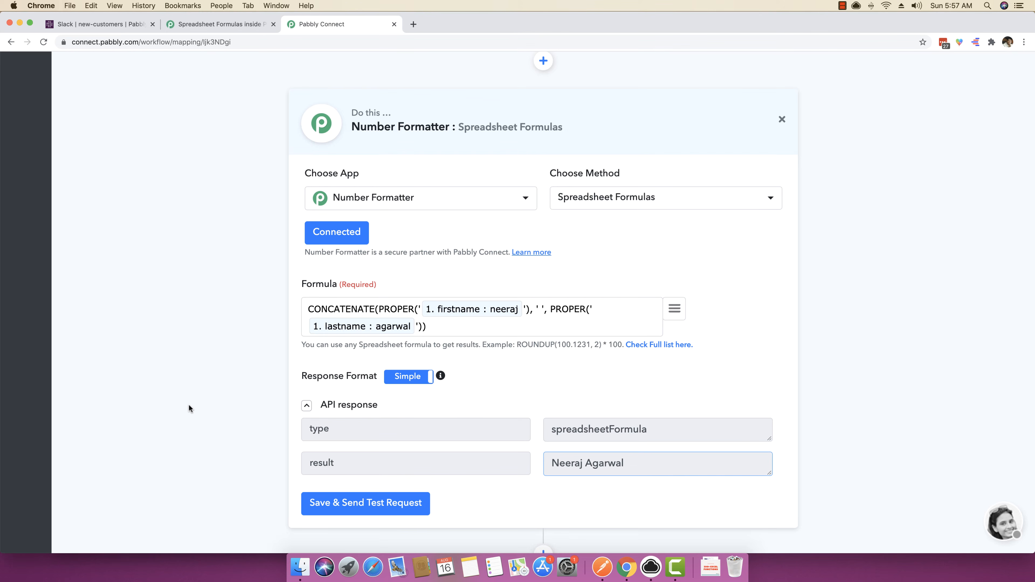
scroll(188, 403, down, 4)
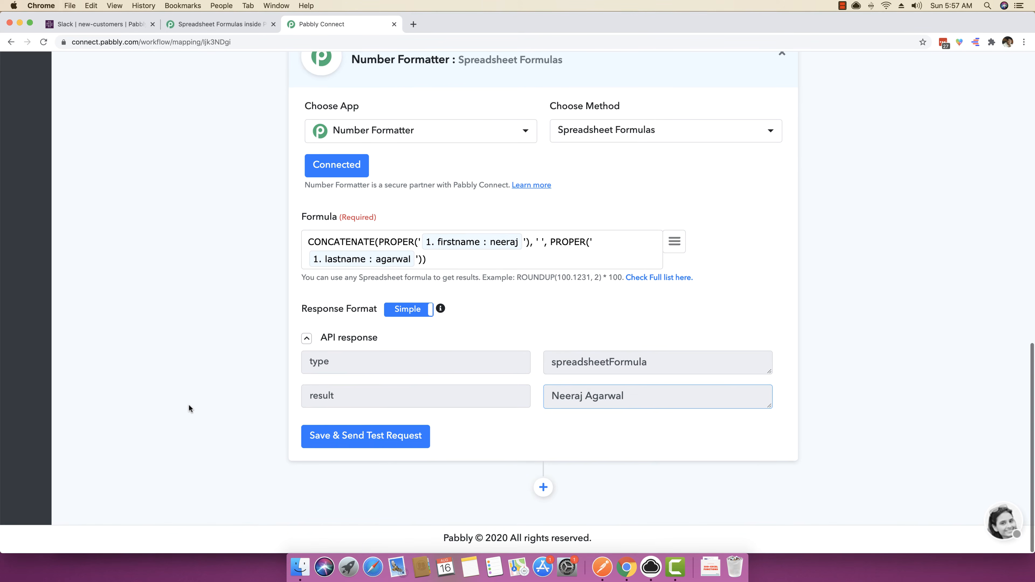
click(224, 25)
scroll(372, 189, down, 10)
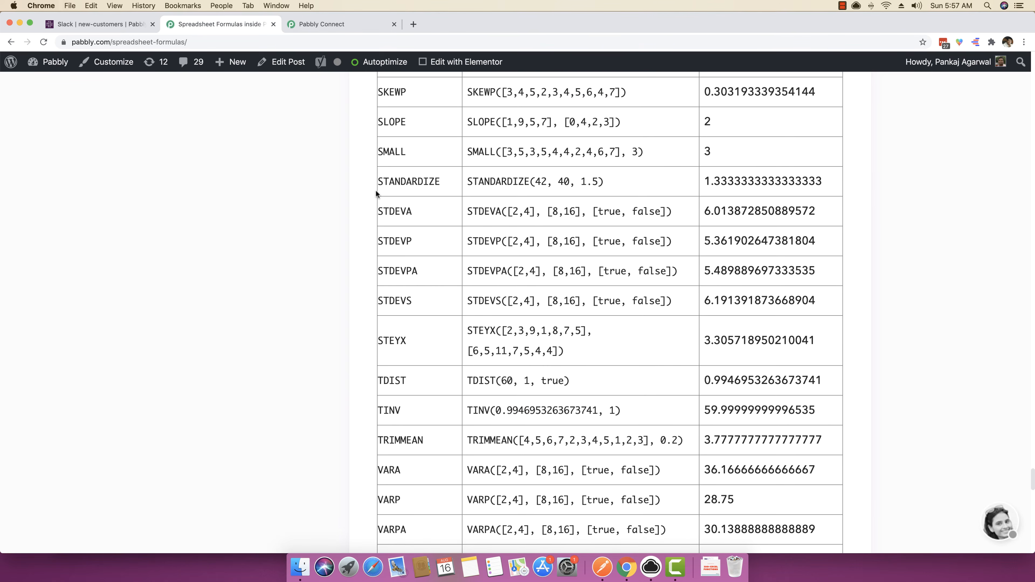
scroll(489, 245, up, 20)
scroll(581, 278, up, 20)
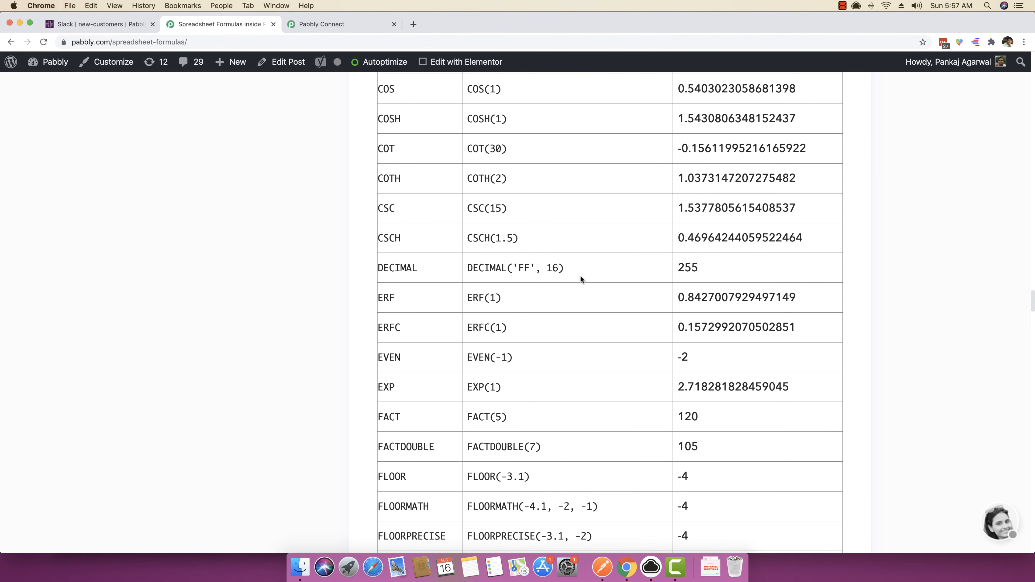
scroll(580, 279, up, 20)
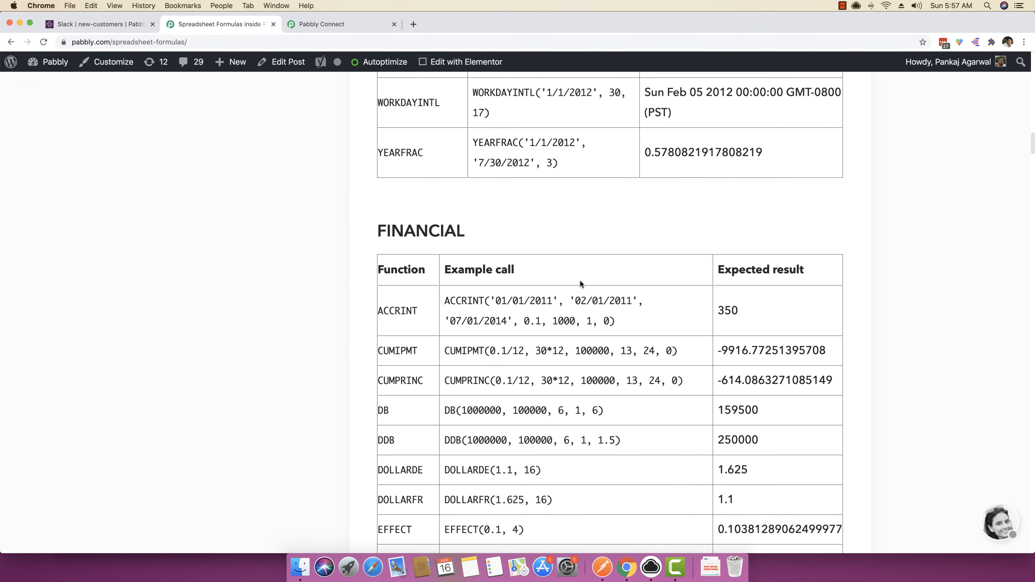
scroll(580, 279, up, 3)
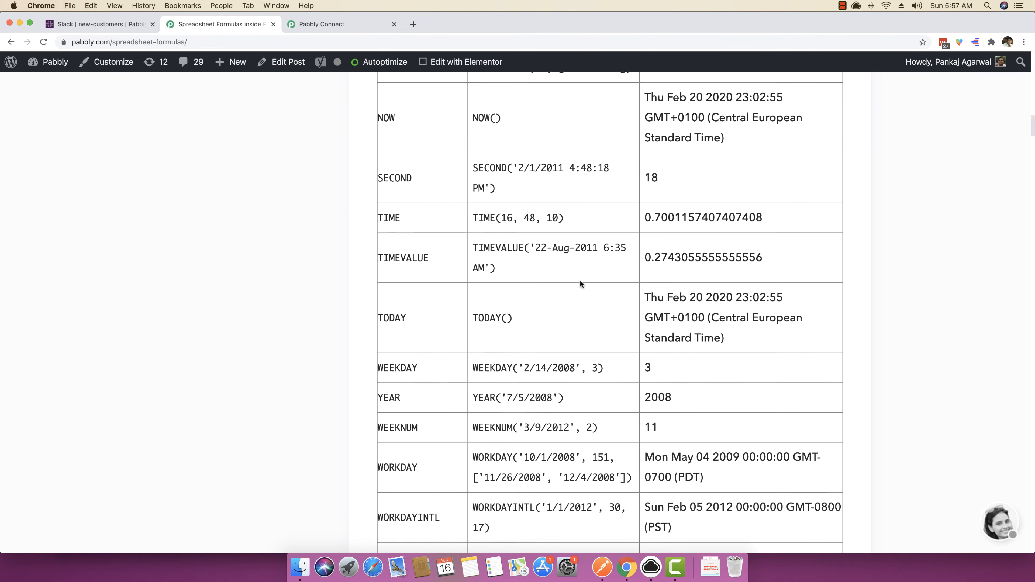
drag(538, 349, 473, 360)
key(super+c)
Replace the Number Formatter's formula with TODAY() and send a test request.
click(358, 24)
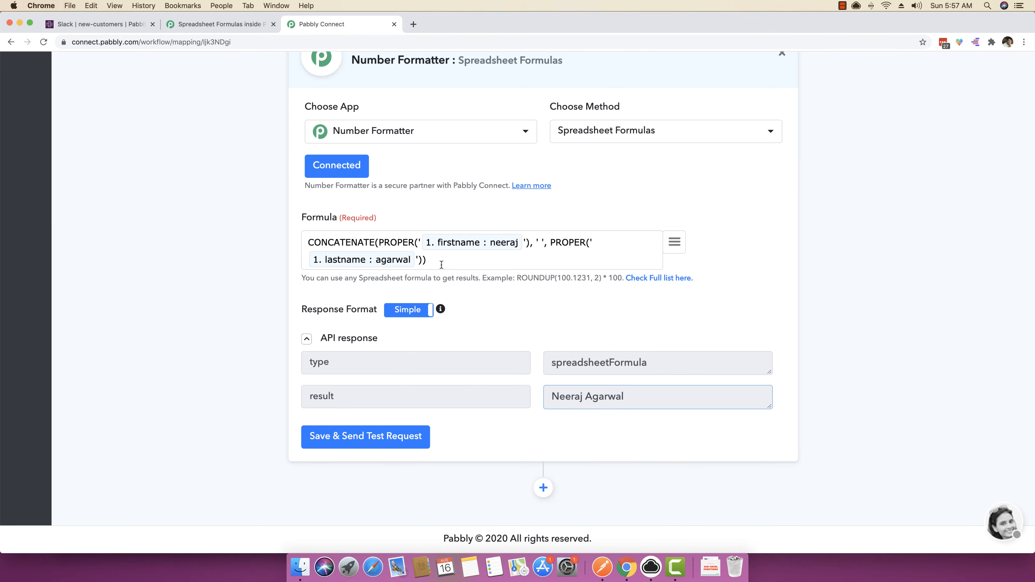
triple_click(456, 260)
key(BackSpace)
scroll(180, 358, up, 4)
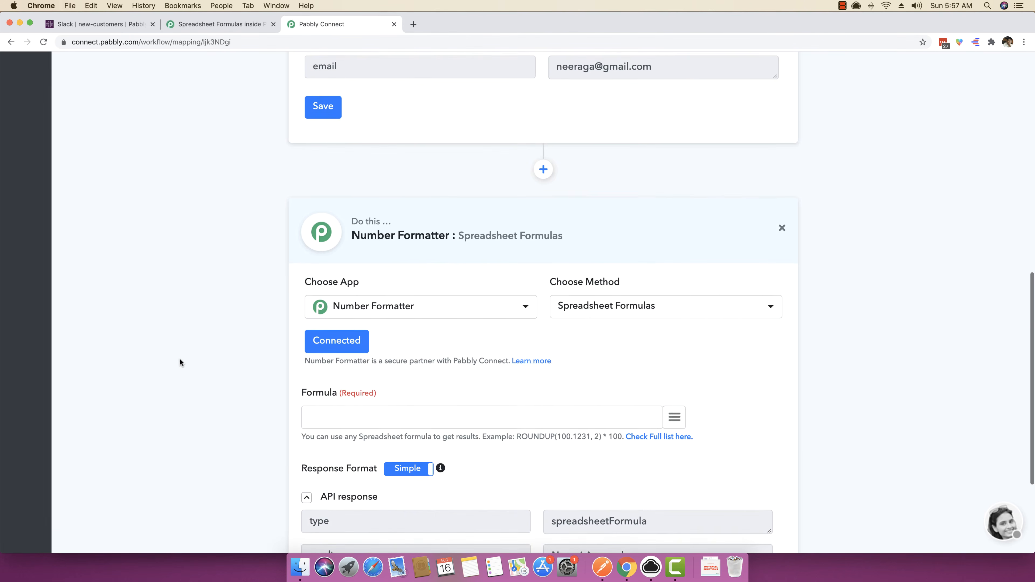
scroll(180, 358, down, 4)
key(super+v)
click(381, 462)
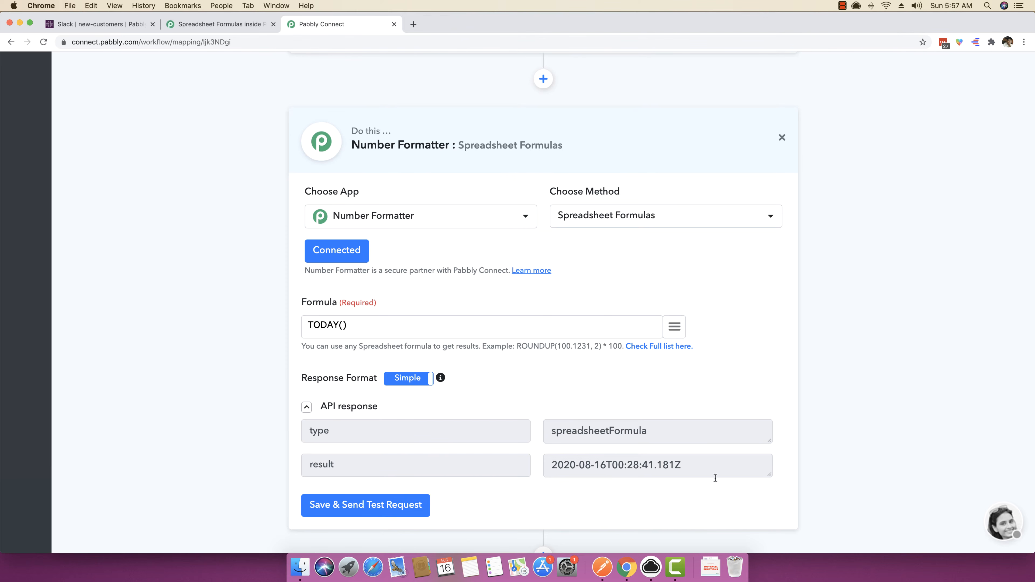
Examine the date and time parts of the TODAY() result in the API response.
drag(689, 466, 554, 467)
click(636, 467)
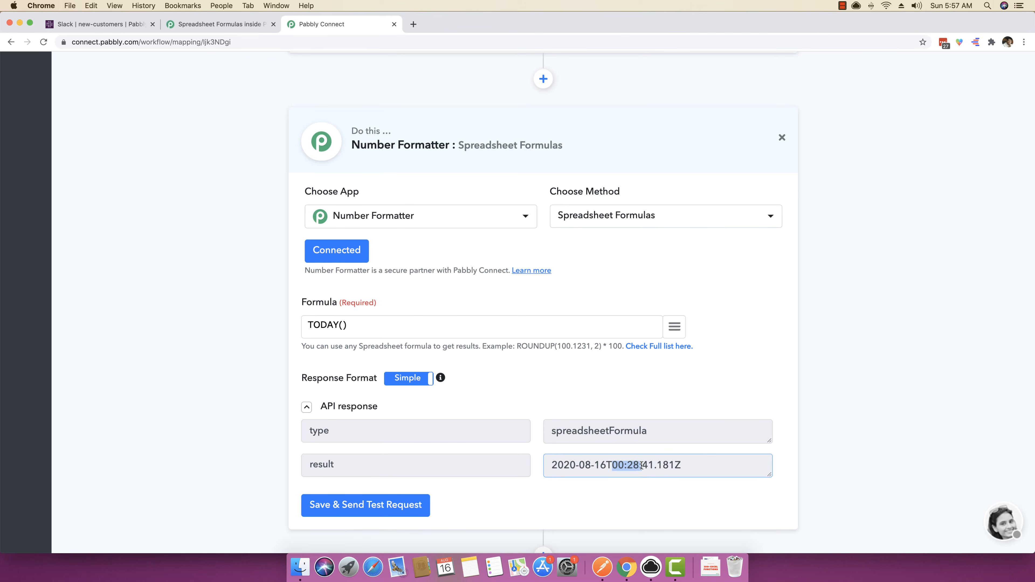
drag(641, 466, 649, 465)
click(658, 465)
scroll(689, 465, down, 1)
drag(695, 445, 534, 441)
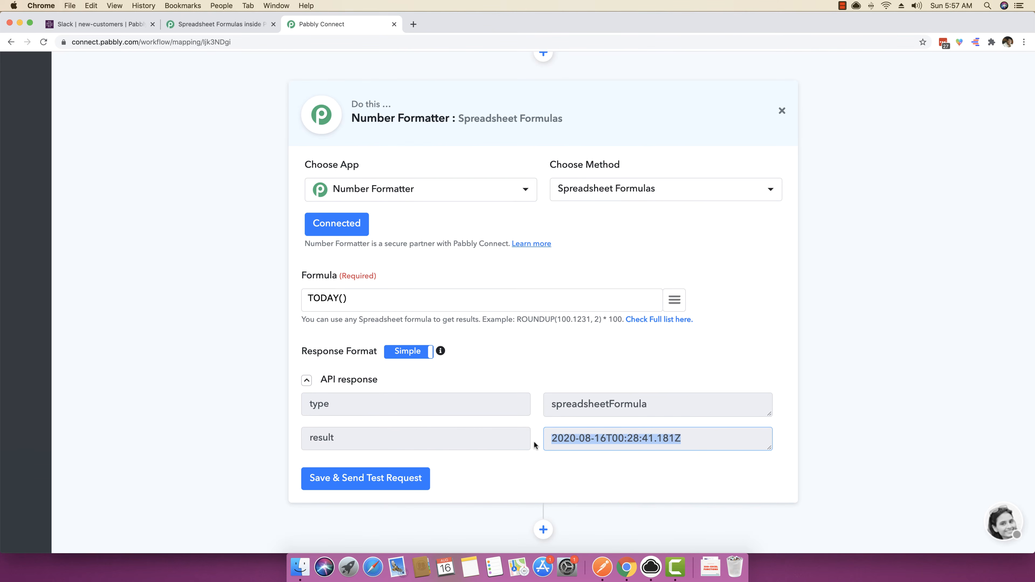
Add an action step after the Number Formatter and choose Date/Time Formatter as its app.
scroll(567, 473, down, 2)
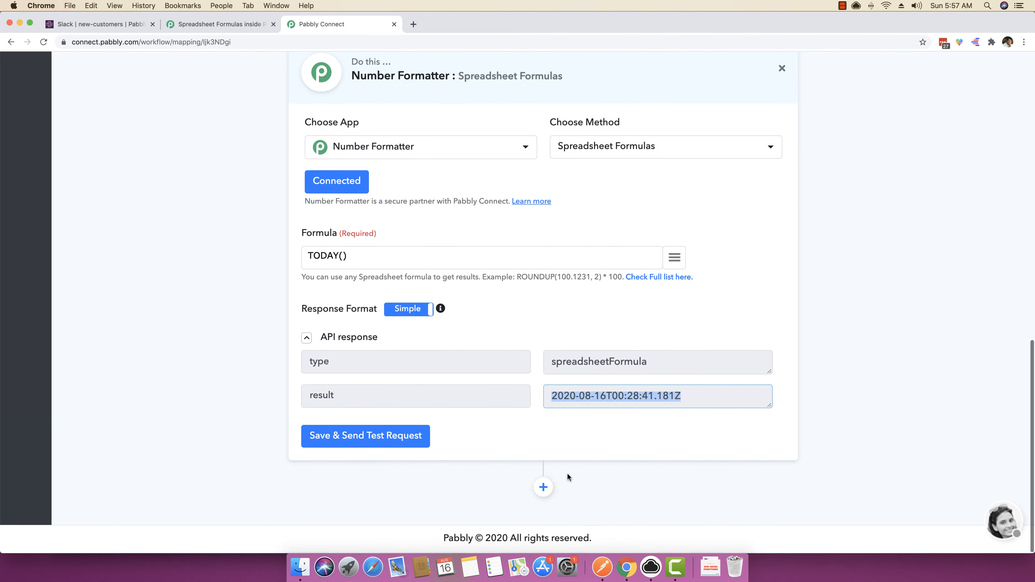
click(543, 488)
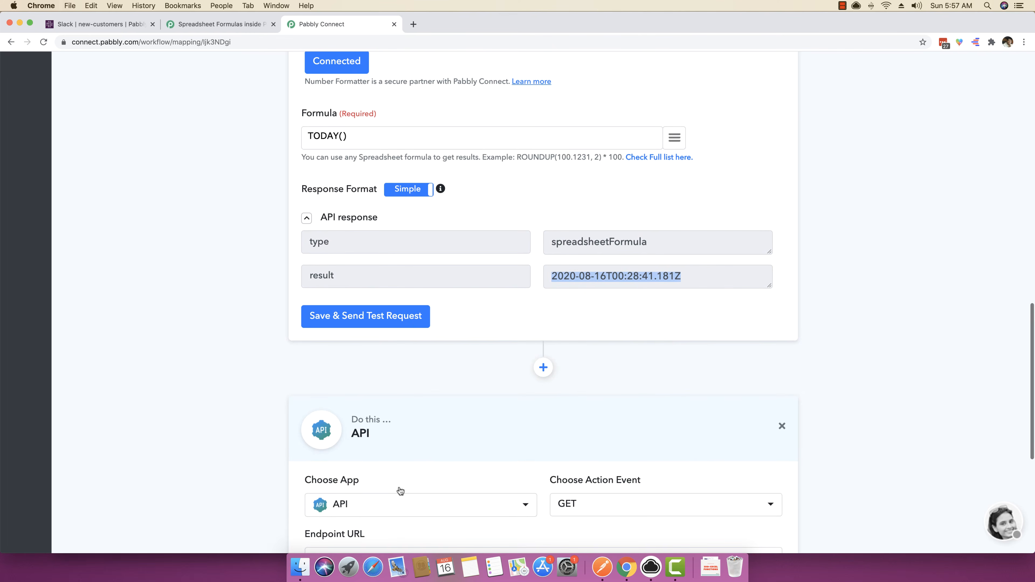
click(389, 504)
text(date t)
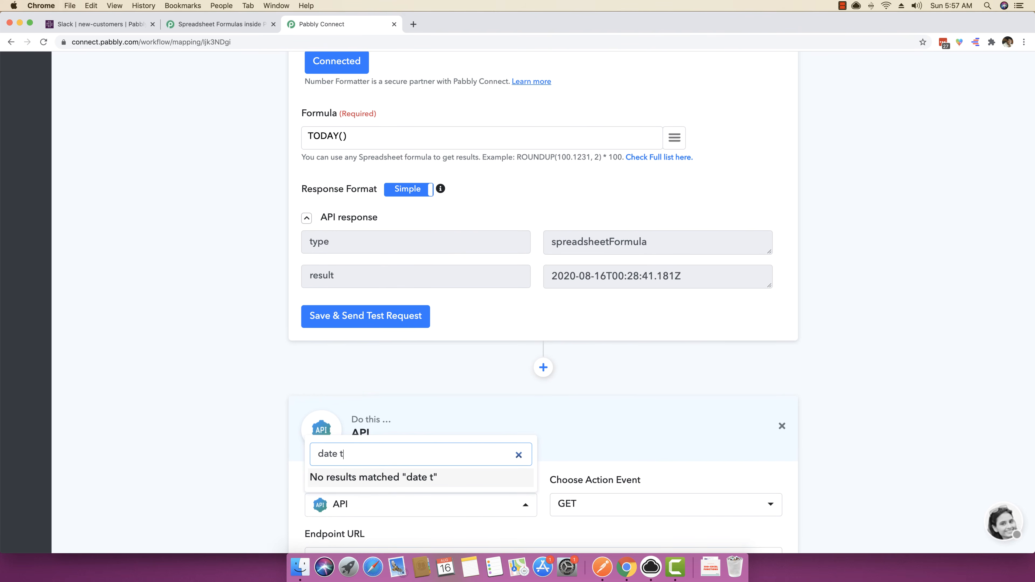
text(ime)
key(BackSpace)
key(BackSpace)
key(BackSpace)
key(BackSpace)
key(BackSpace)
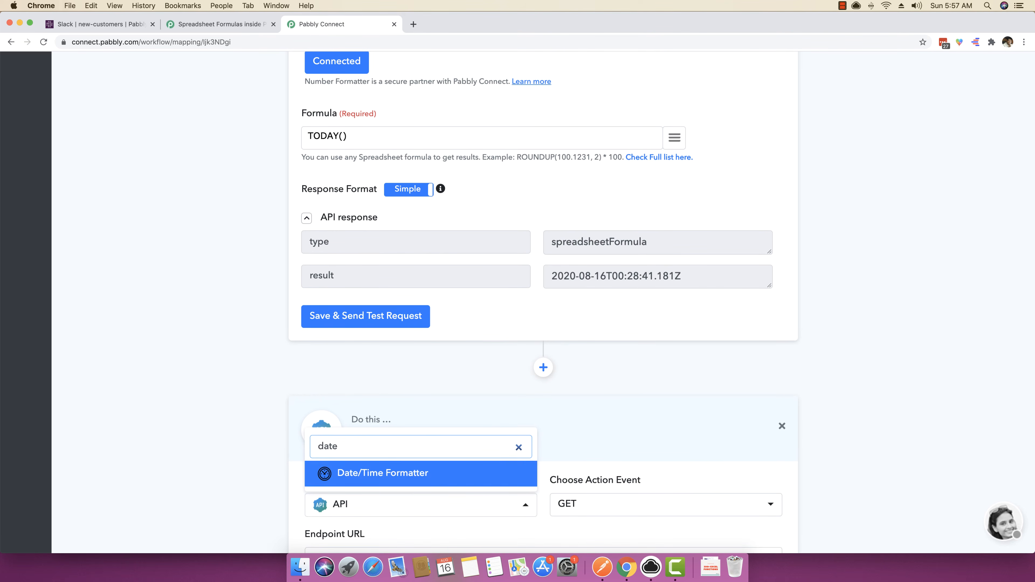
click(402, 481)
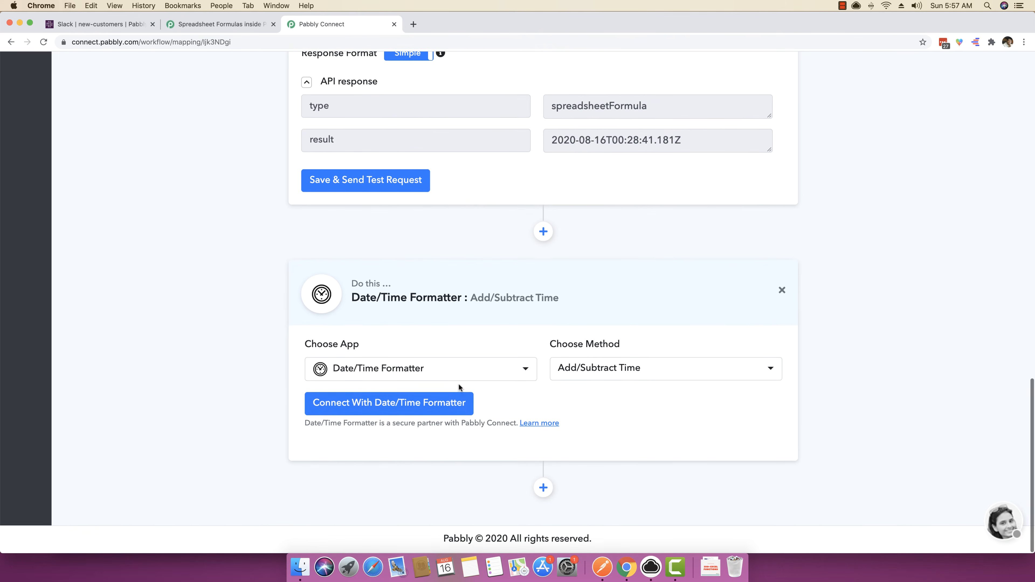
Set the Date/Time Formatter's method to Format and connect it.
click(456, 403)
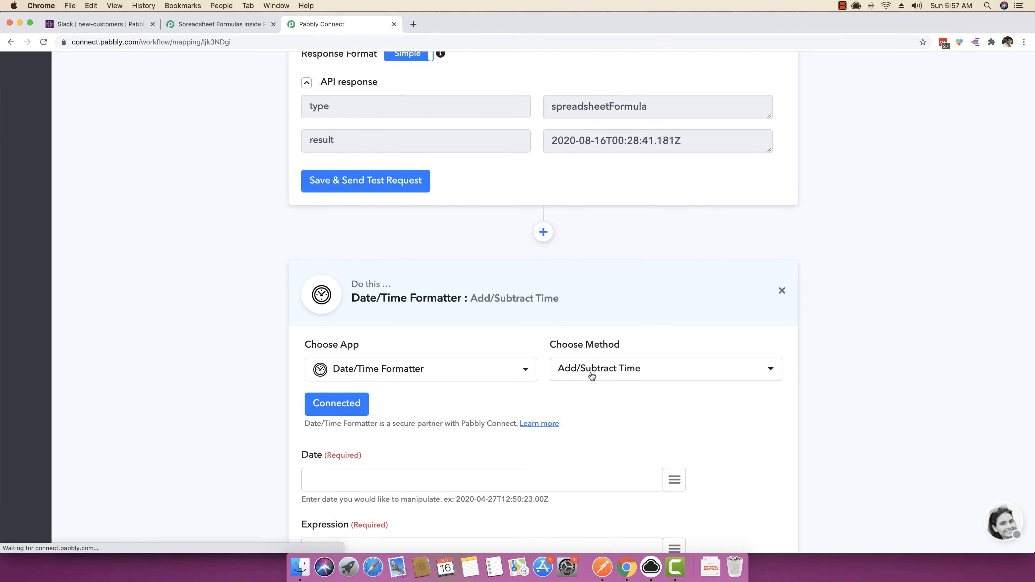
click(589, 374)
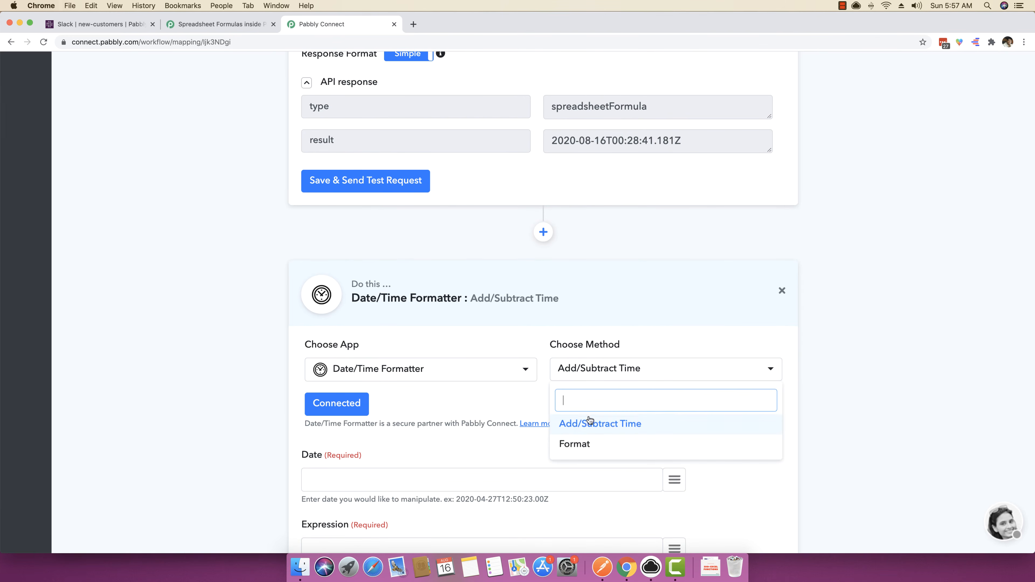
click(578, 443)
click(350, 404)
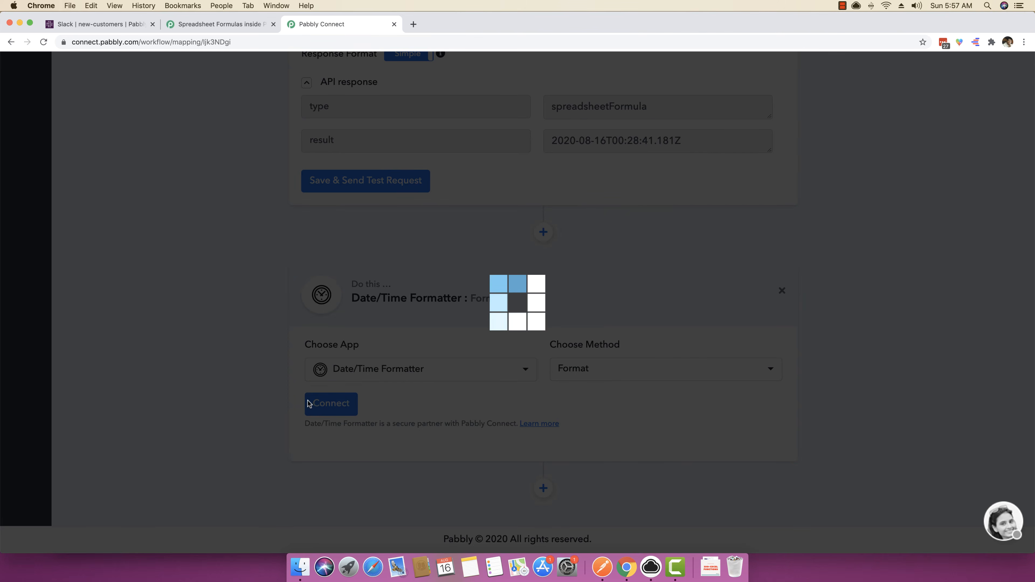
Map the TODAY() result from the Number Formatter step into the Date field of the Date/Time Formatter.
scroll(234, 399, down, 1)
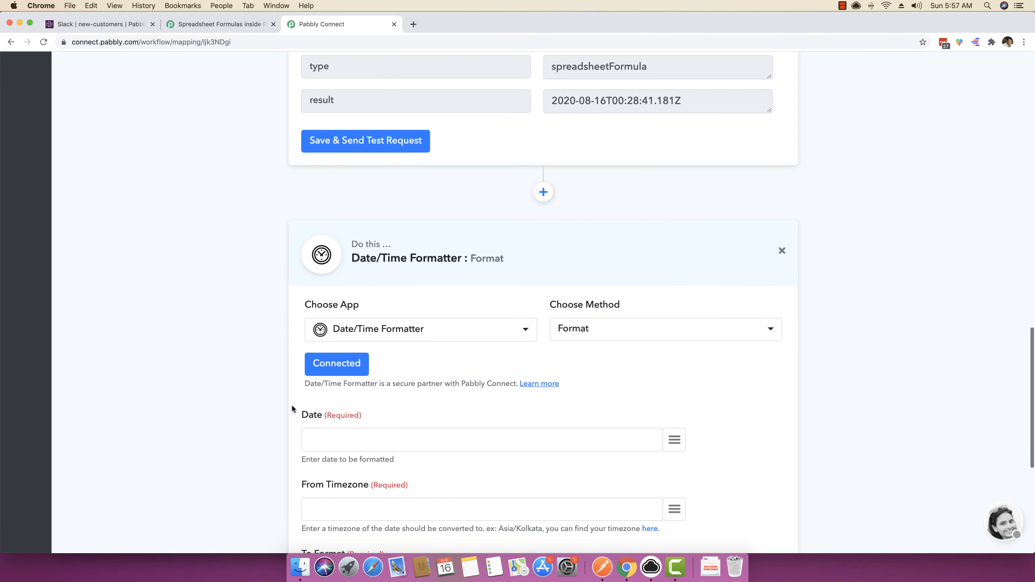
click(462, 442)
click(674, 439)
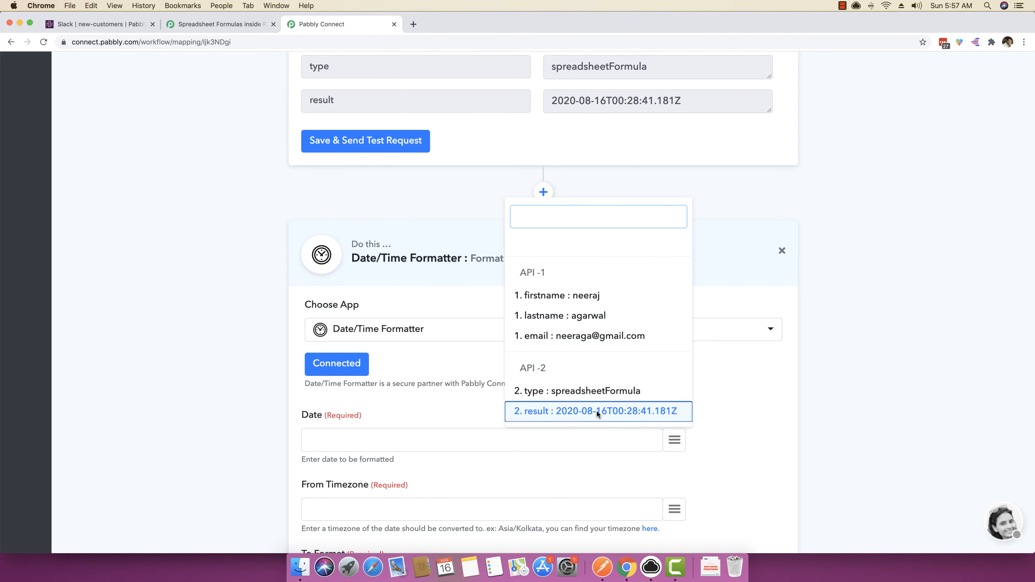
click(595, 411)
Set both the From Timezone and To Timezone of the Date/Time Formatter to Asia/Kolkata.
scroll(215, 421, down, 3)
scroll(257, 423, down, 2)
click(343, 291)
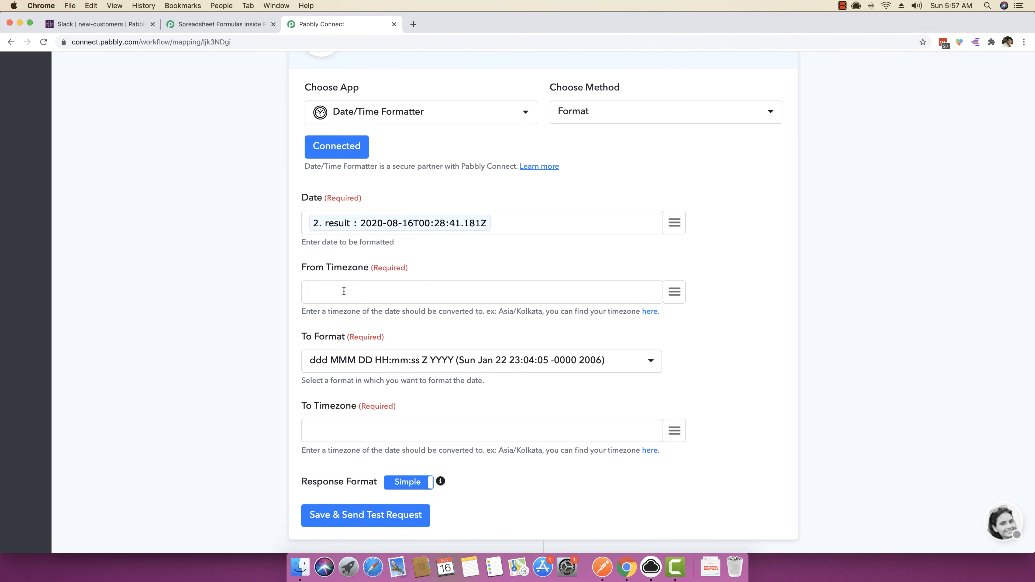
drag(495, 311, 544, 309)
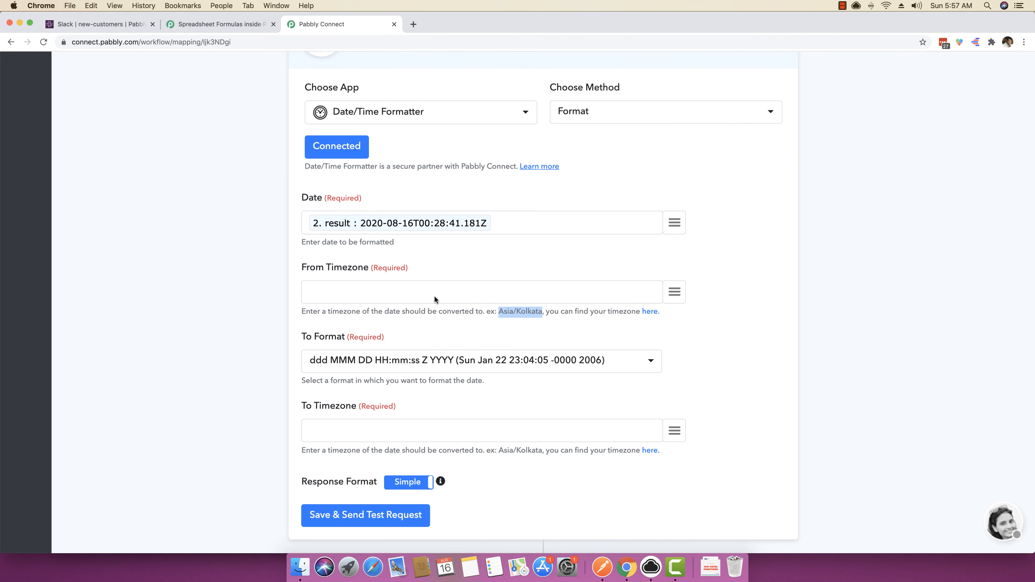
text(Asia/Kolkata)
click(339, 435)
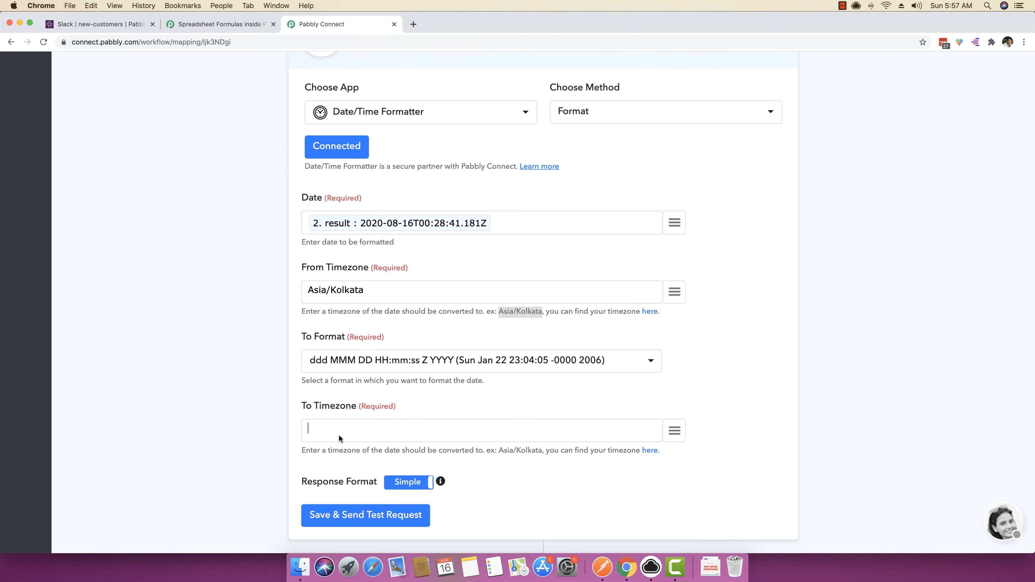
text(Asia/Kolkata)
Set the To Format to MMMM DD YYYY HH:mm:ss, send the test request and check the formatted date in the API response.
click(412, 361)
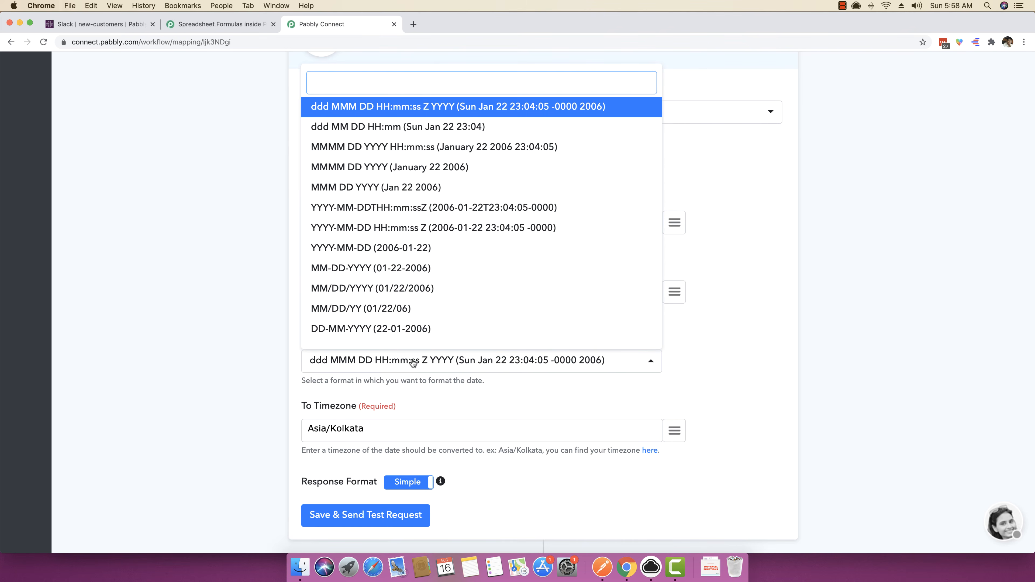
click(415, 147)
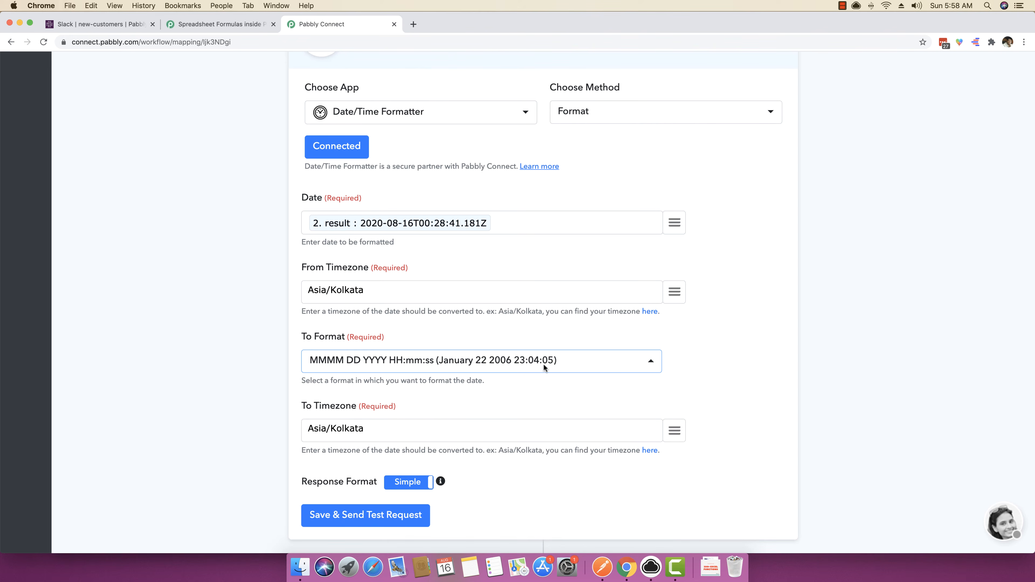
click(375, 510)
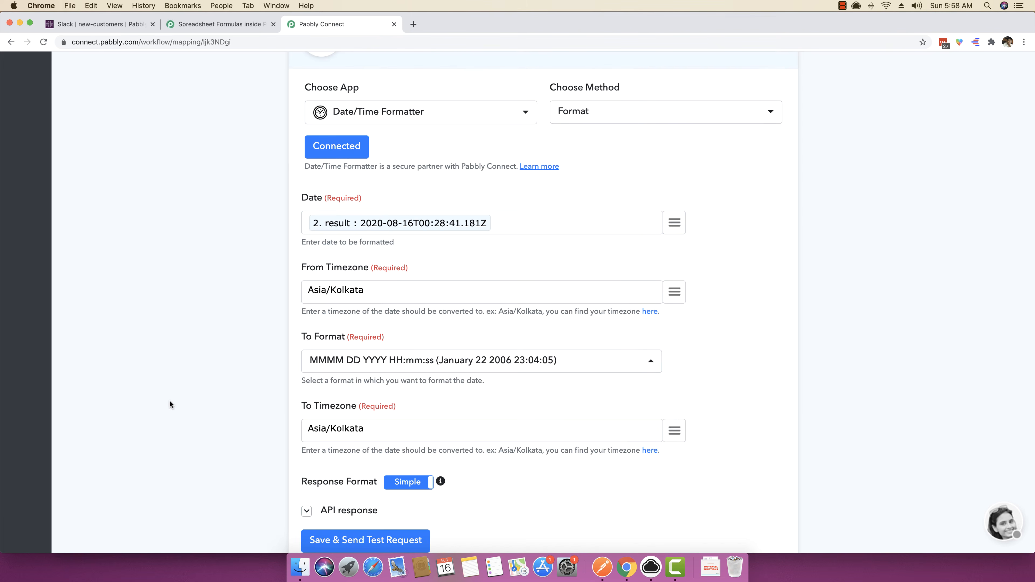
scroll(169, 404, down, 4)
drag(671, 402, 529, 403)
click(567, 404)
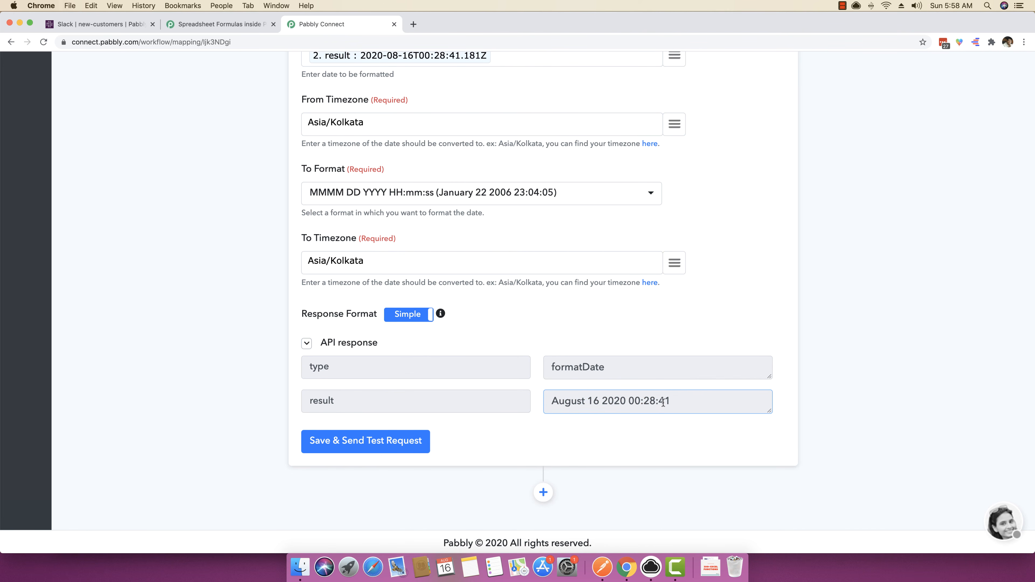
Look through the supported formulas on the Spreadsheet Formulas page to find the DEC2BIN function.
scroll(663, 402, up, 15)
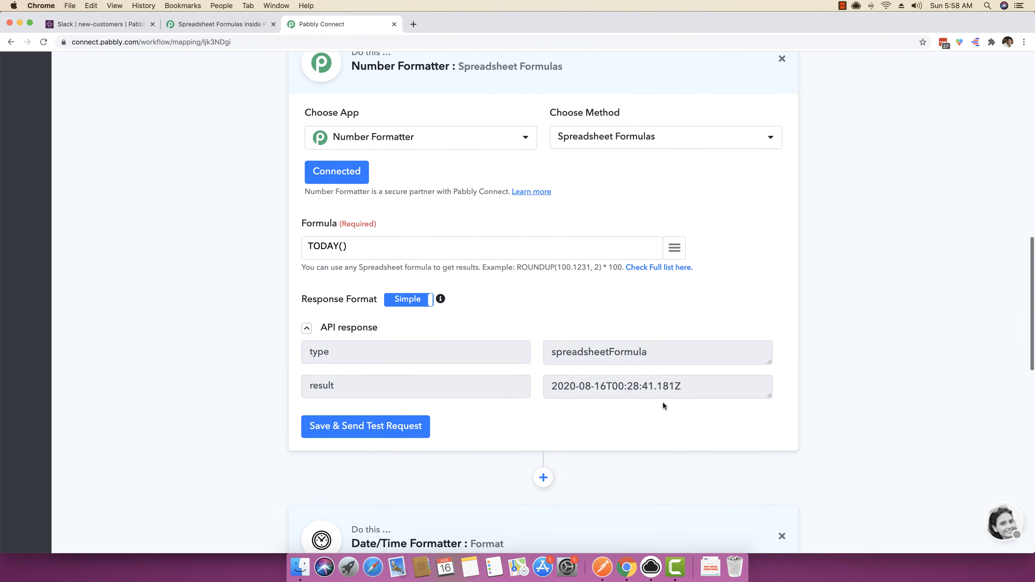
click(244, 25)
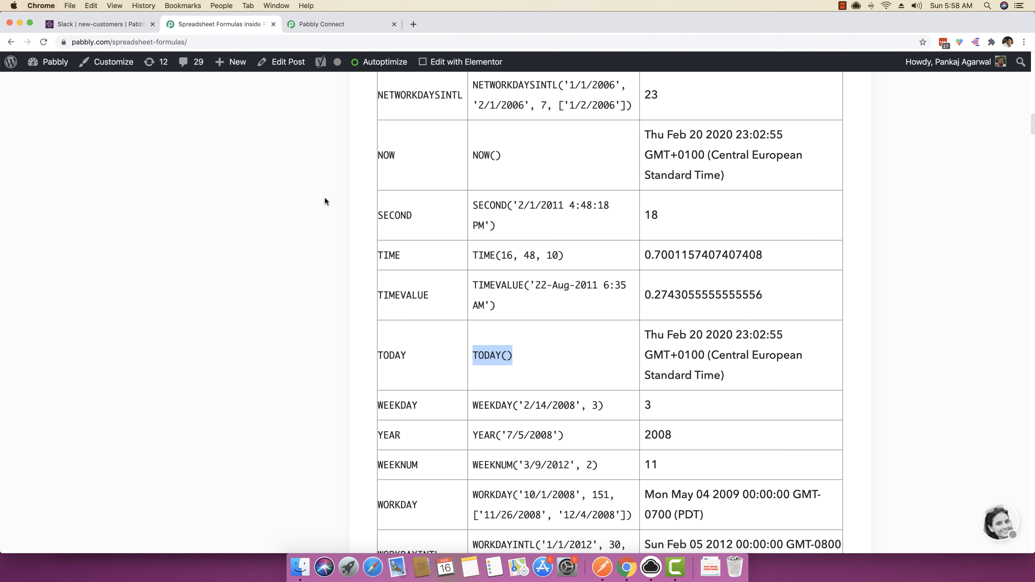
scroll(409, 180, up, 2)
scroll(428, 176, up, 20)
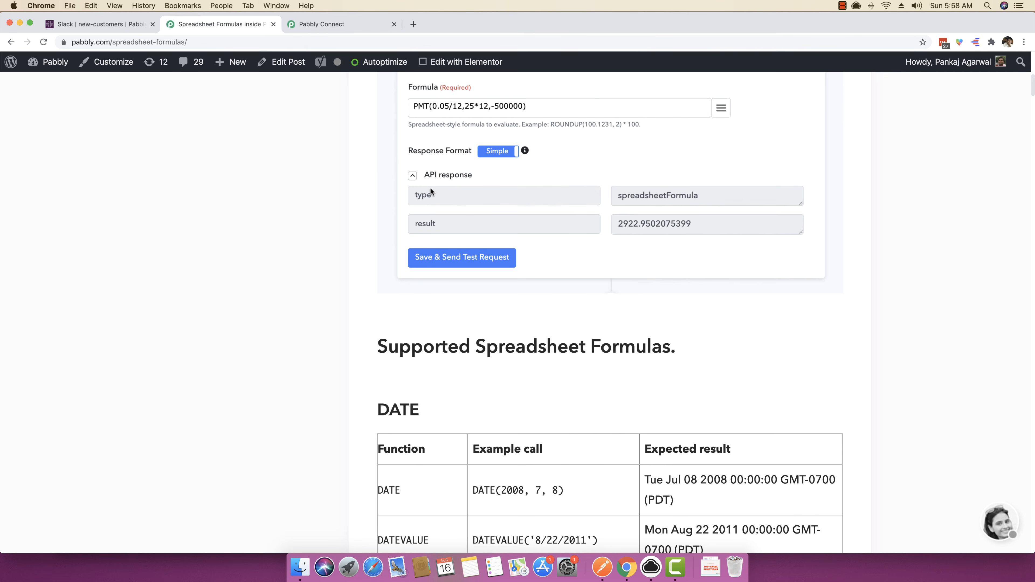
scroll(430, 191, down, 20)
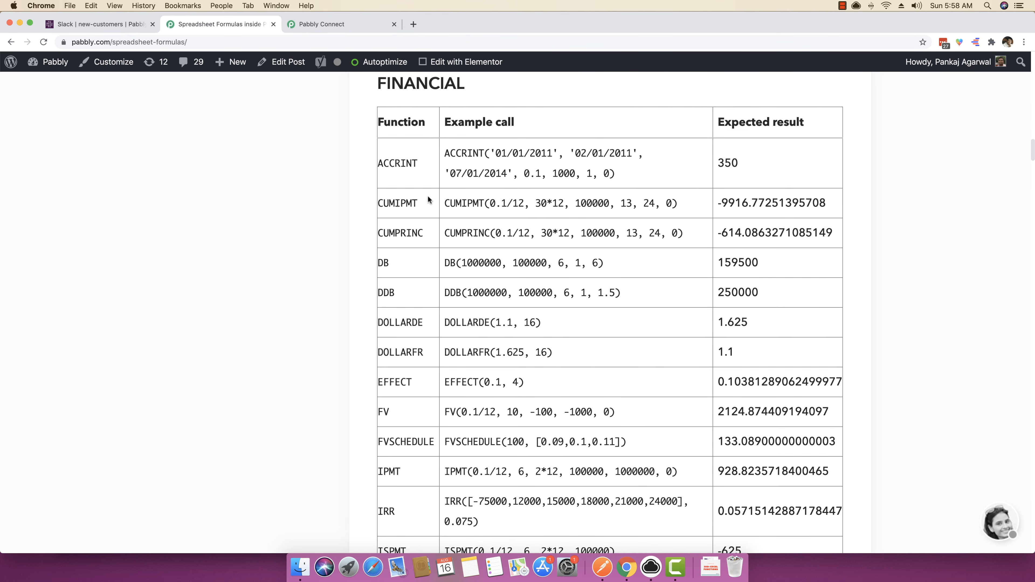
scroll(427, 199, down, 20)
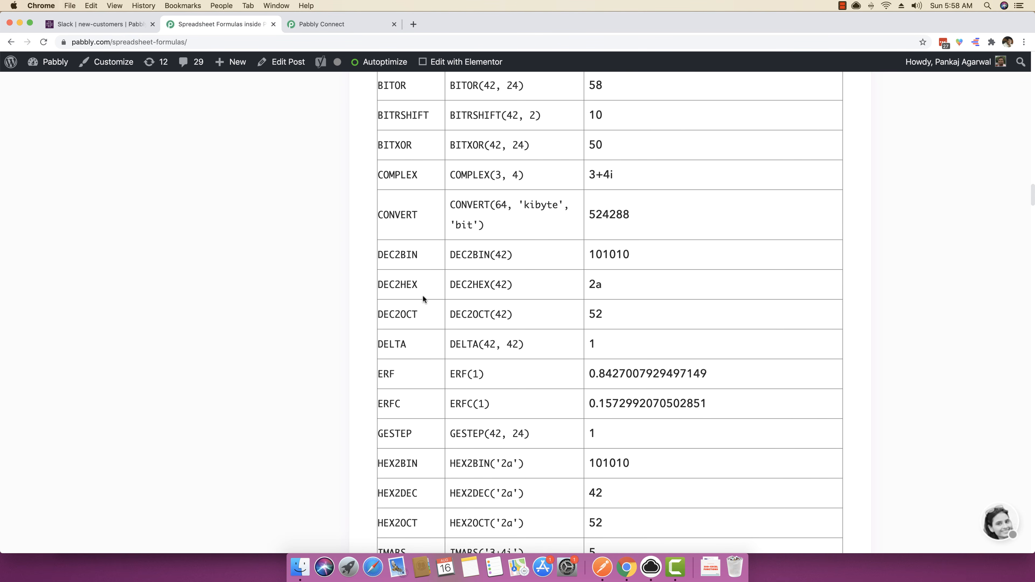
Replace the Number Formatter's formula with the function name DEC2BIN copied from the Spreadsheet Formulas page.
drag(427, 256, 379, 256)
key(super+c)
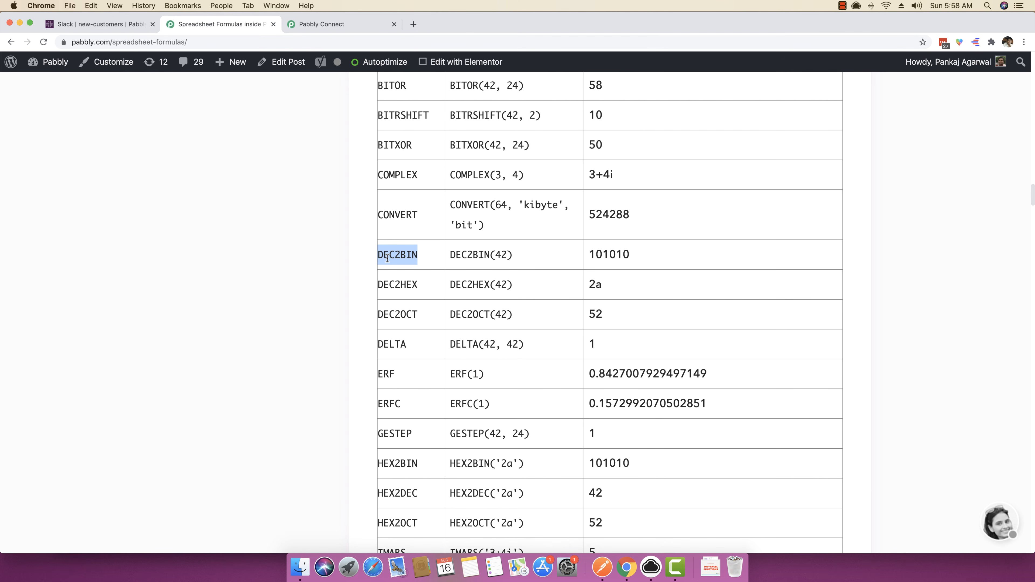
click(356, 29)
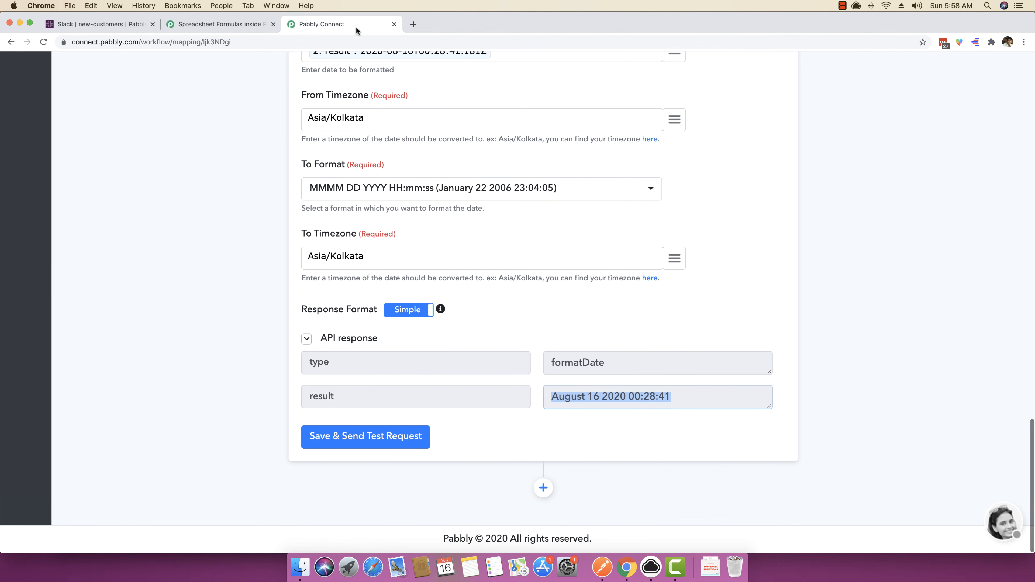
scroll(386, 166, up, 10)
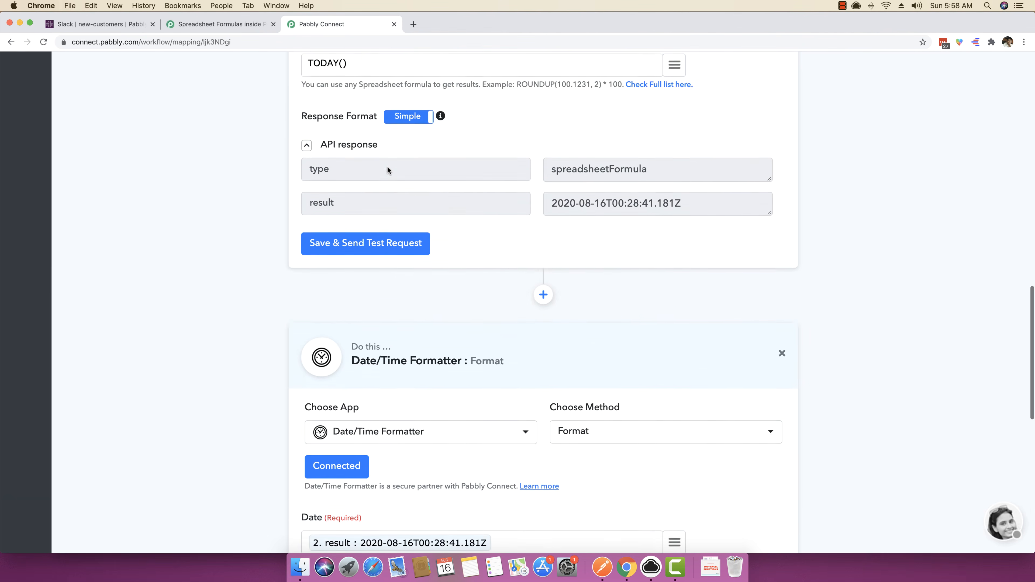
scroll(388, 170, up, 3)
drag(384, 200, 216, 199)
key(super+v)
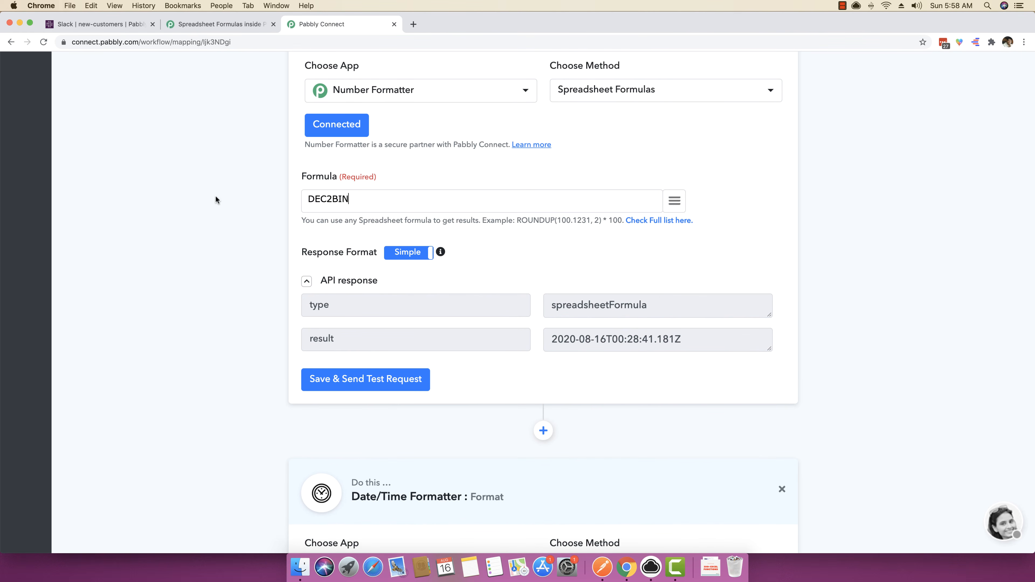
Replace the Number Formatter's formula with the example call DEC2BIN(42) from the formulas page, send the test request and check the result.
click(232, 25)
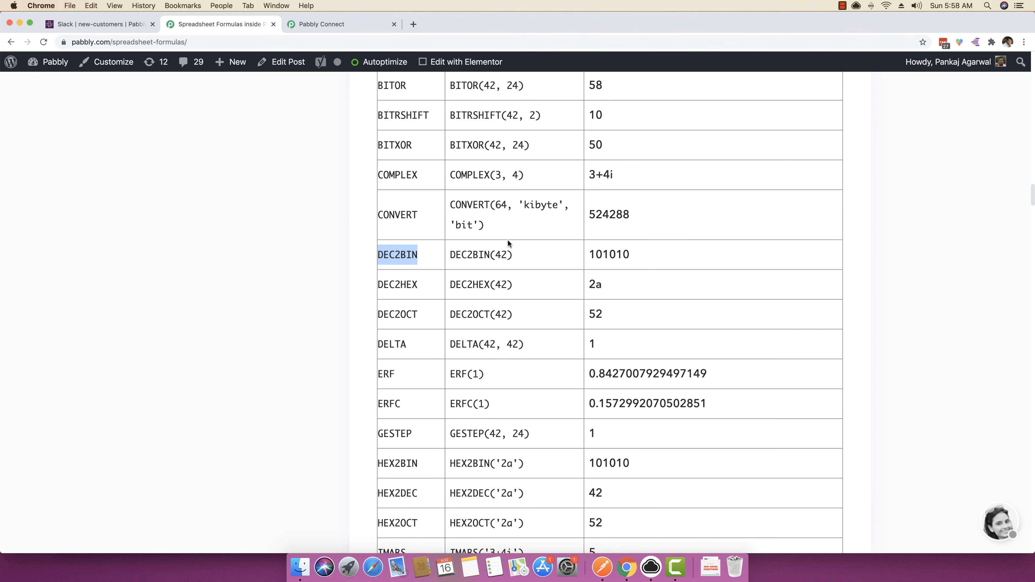
drag(512, 255, 448, 254)
key(super+c)
click(337, 24)
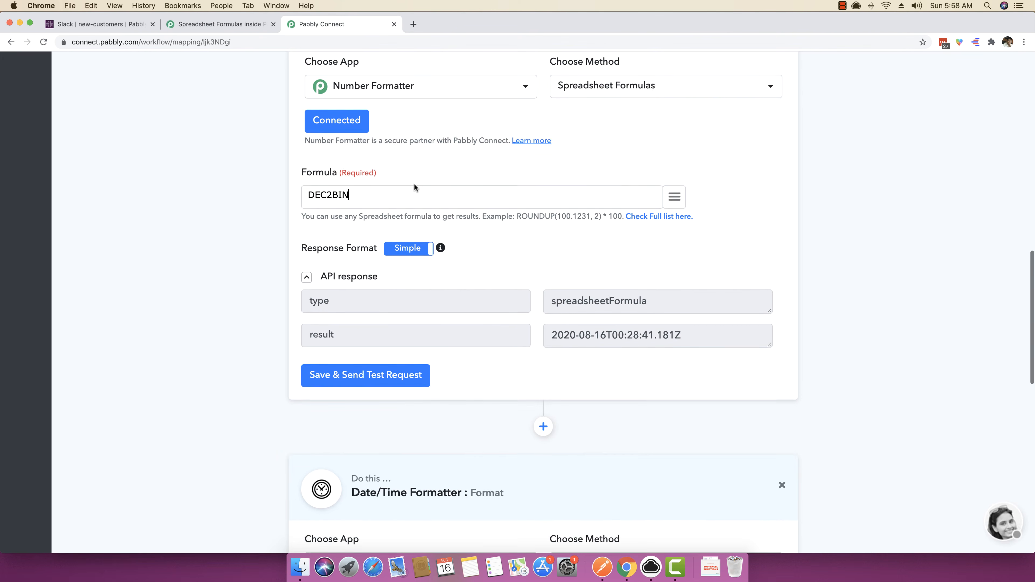
key(super+a)
key(super+v)
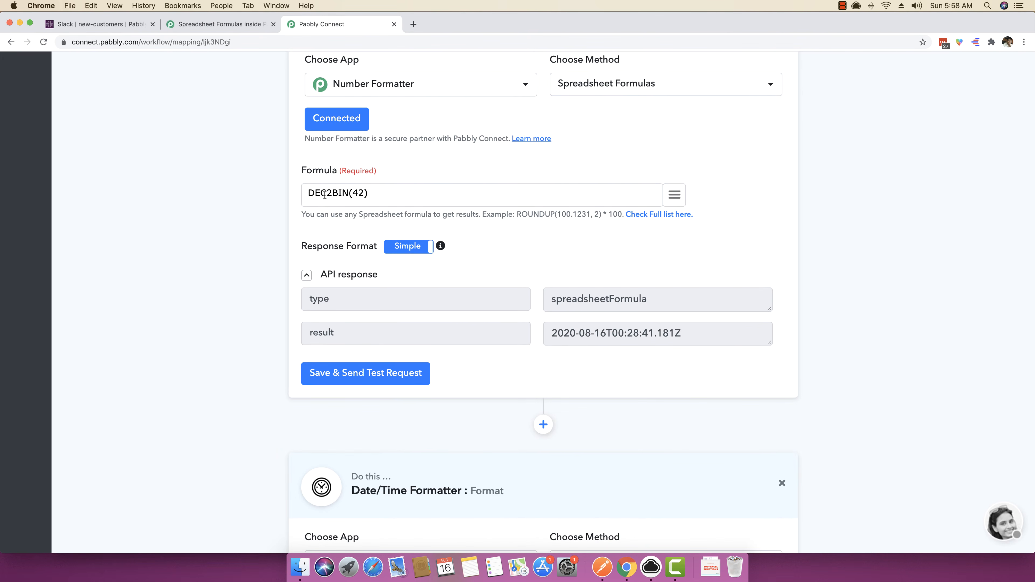
click(354, 373)
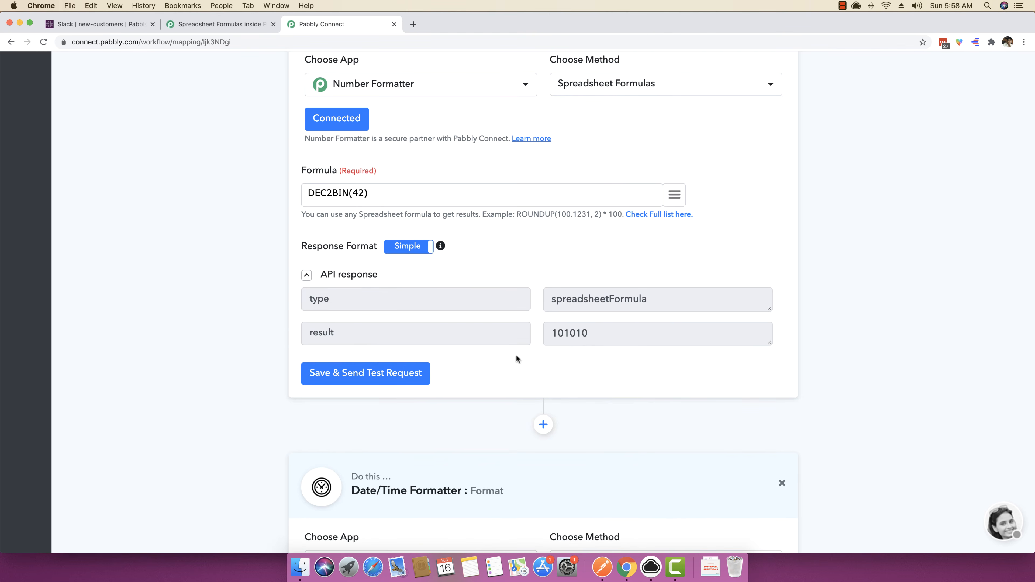
drag(589, 339, 520, 334)
scroll(250, 291, up, 3)
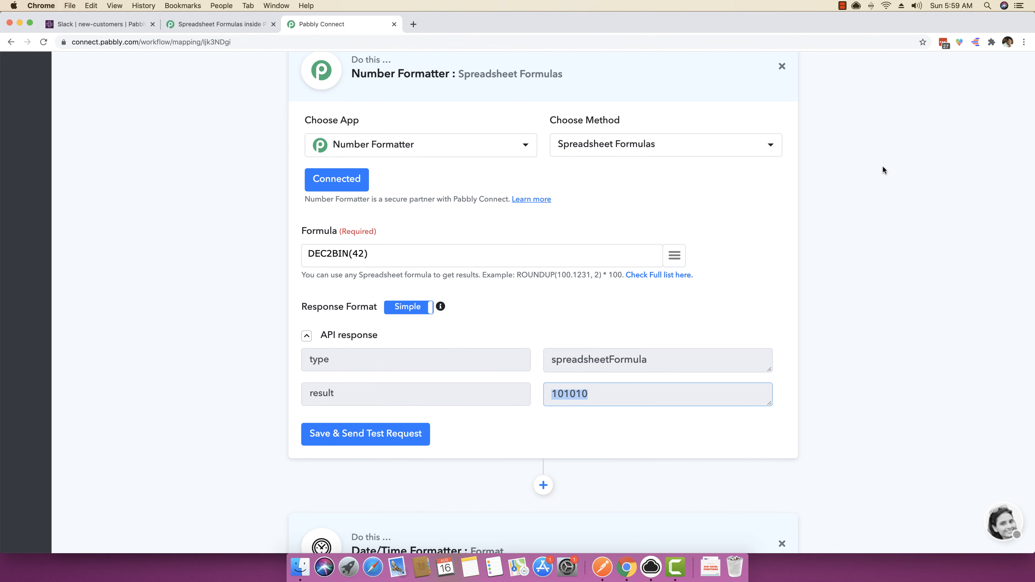
scroll(882, 165, up, 1)
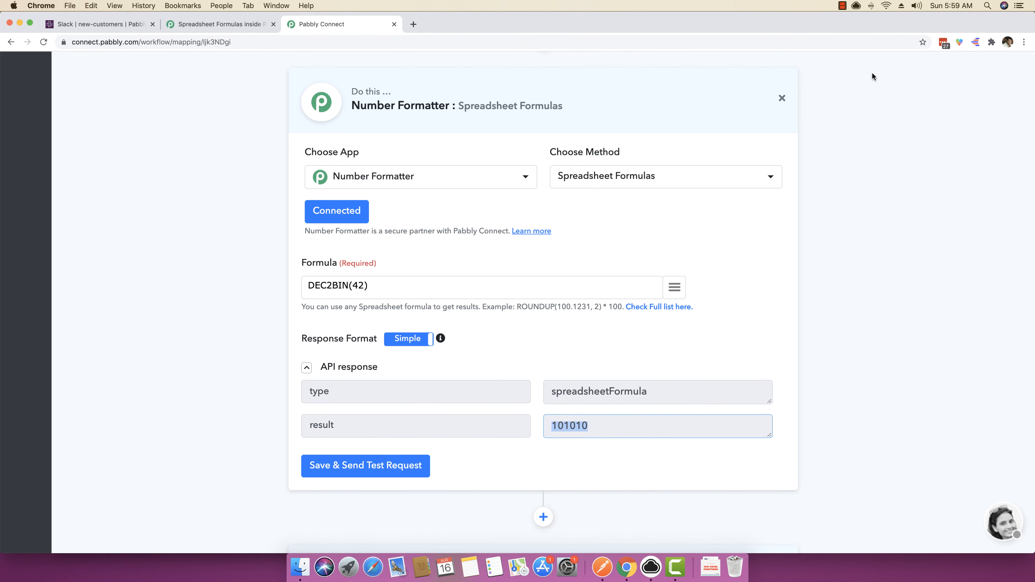